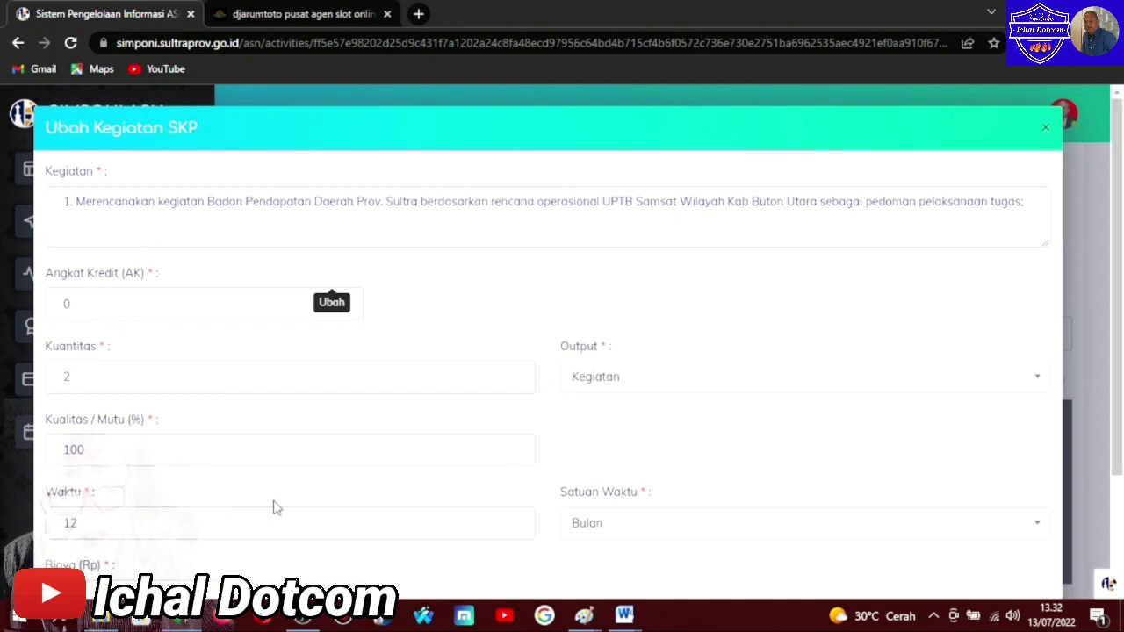
Select Bulan as the time unit and Kegiatan as the output for the first SKP activity, and save the activity.
{"action": "scroll", "coordinate": [274, 507], "scroll_direction": "down", "scroll_amount": 2}
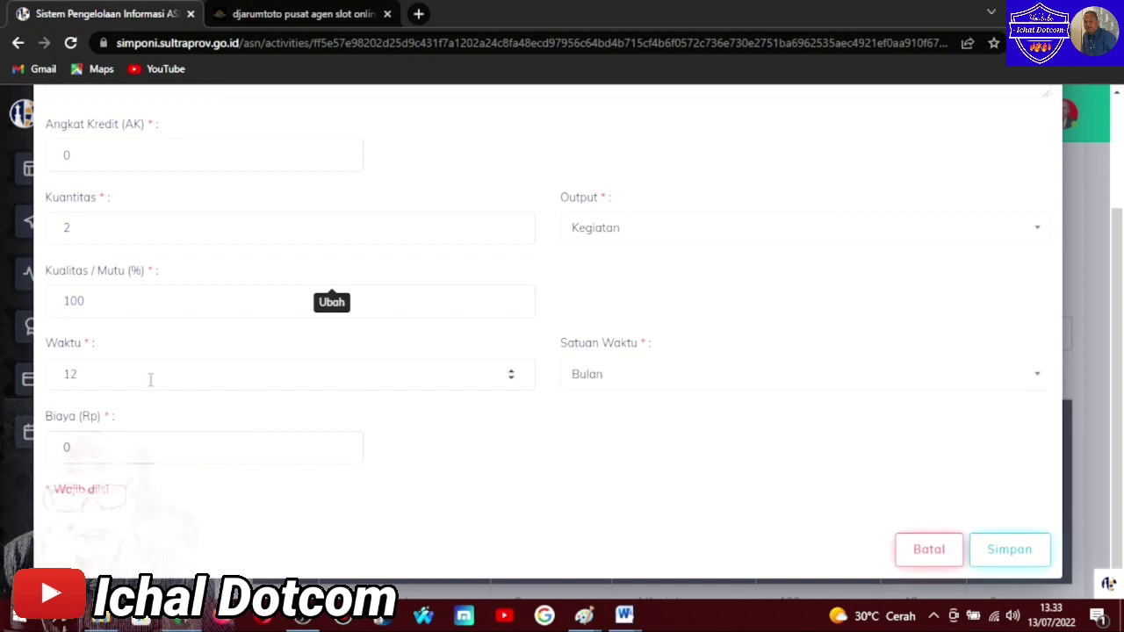
{"action": "left_click", "coordinate": [1038, 385]}
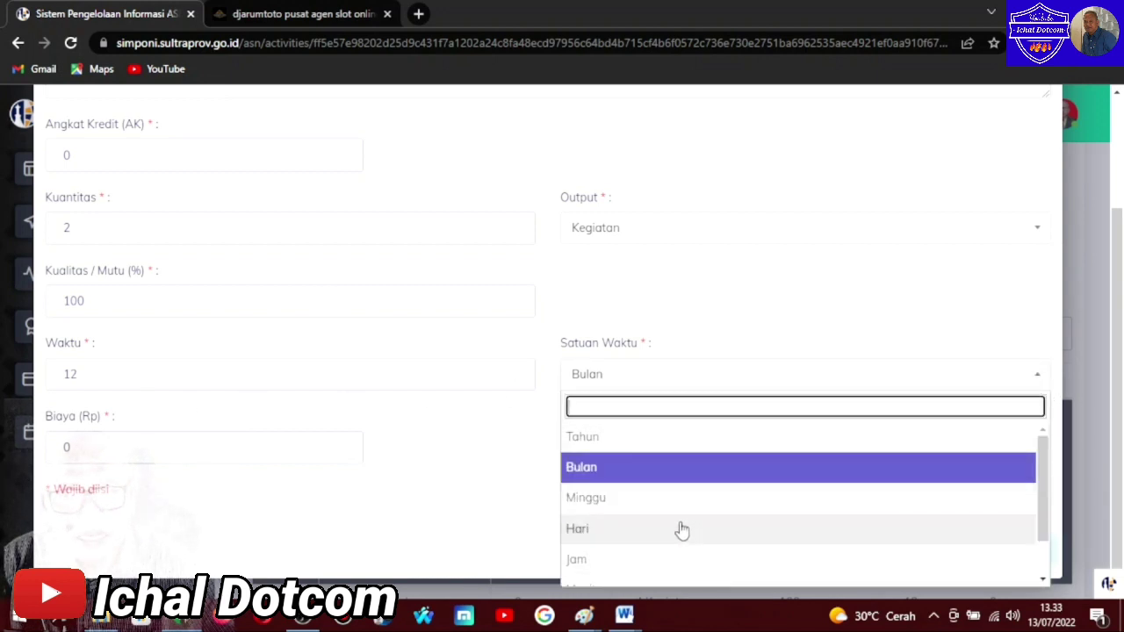
{"action": "left_click", "coordinate": [623, 474]}
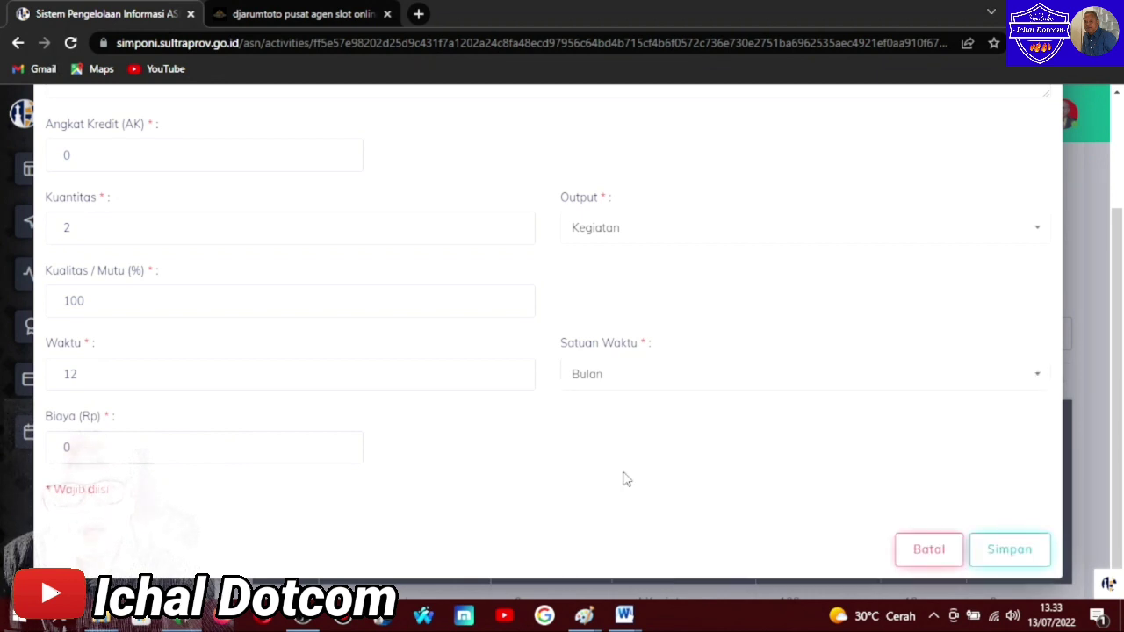
{"action": "left_click", "coordinate": [1035, 234]}
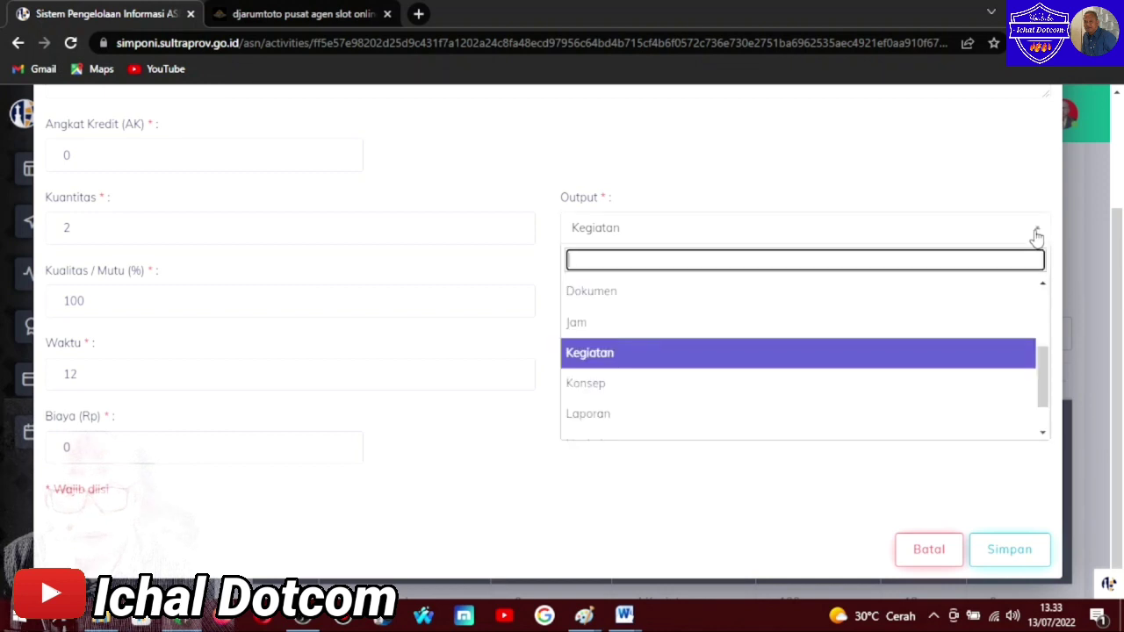
{"action": "left_click", "coordinate": [649, 354]}
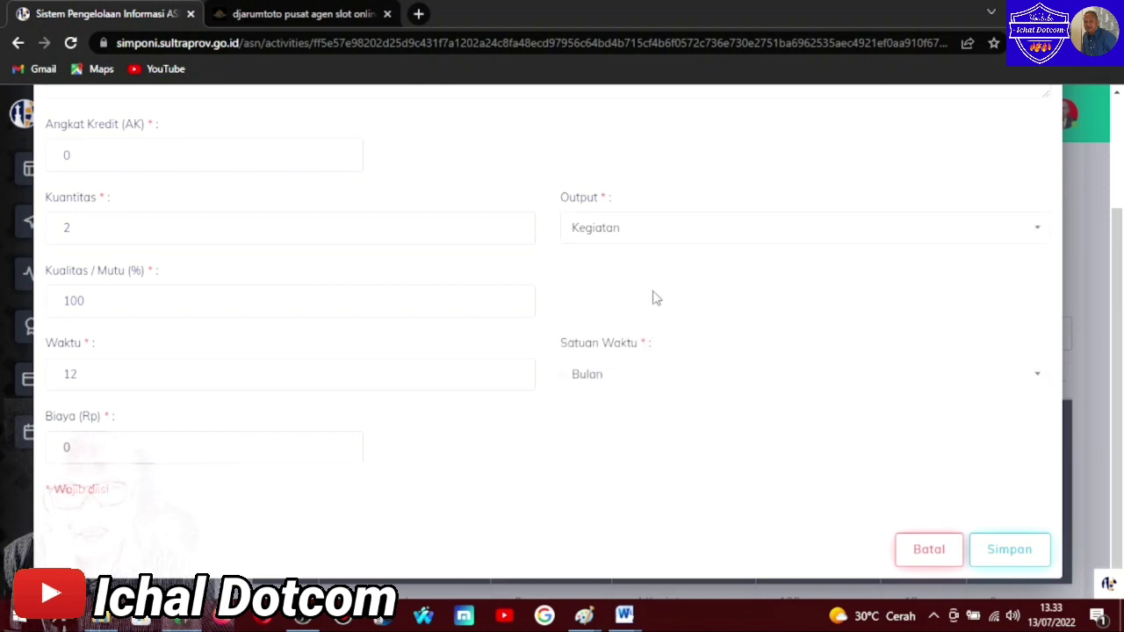
{"action": "scroll", "coordinate": [711, 400], "scroll_direction": "up", "scroll_amount": 2}
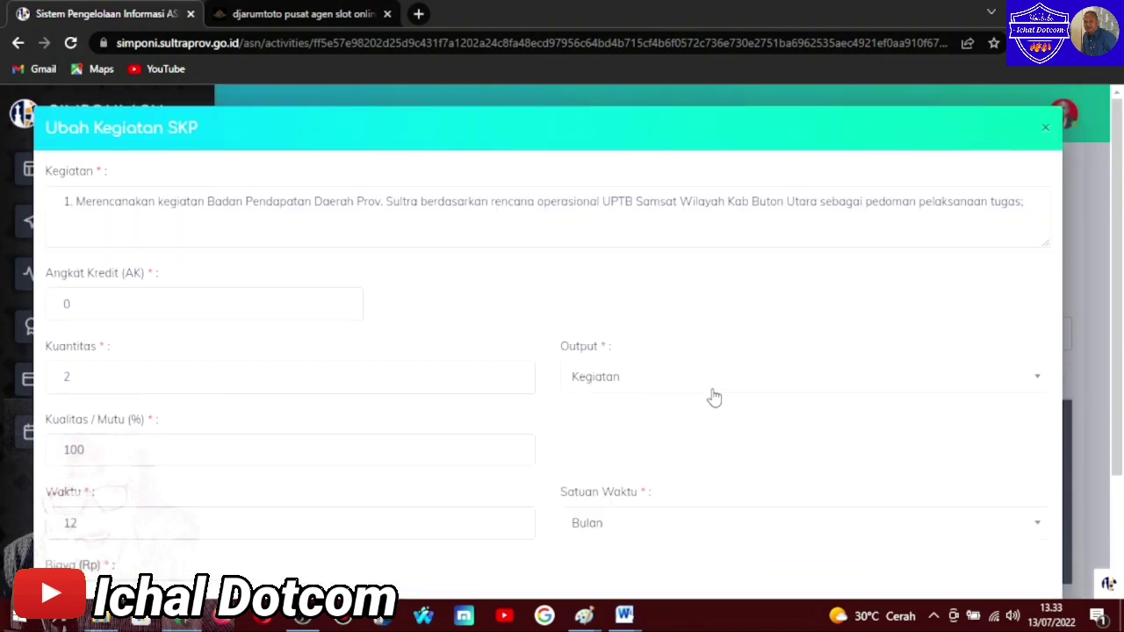
{"action": "scroll", "coordinate": [714, 398], "scroll_direction": "down", "scroll_amount": 2}
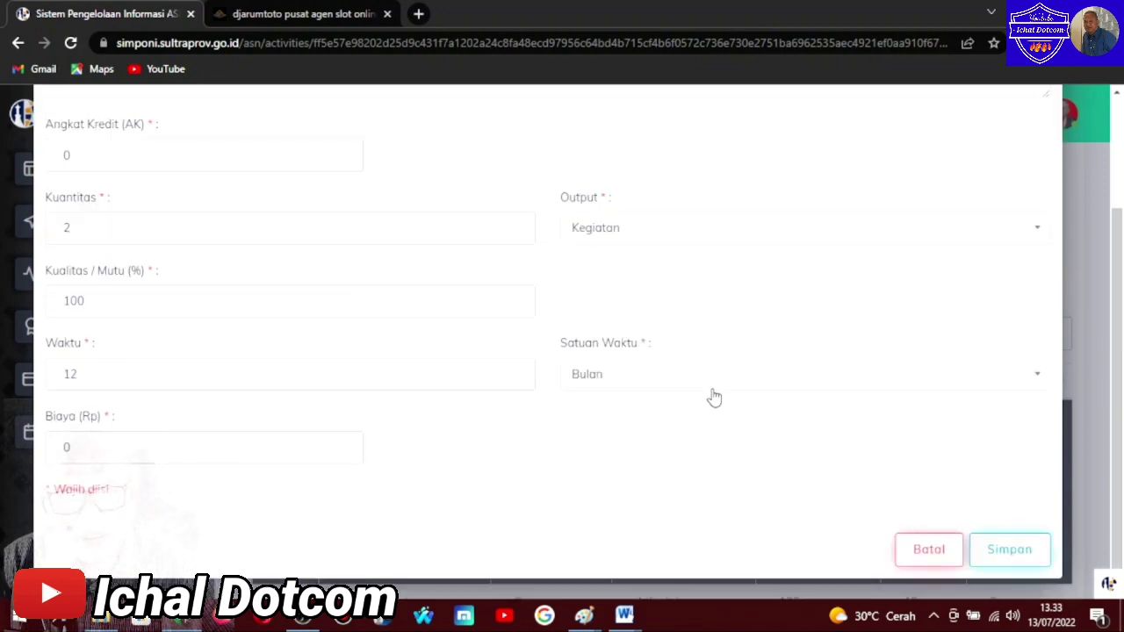
{"action": "left_click", "coordinate": [1009, 550]}
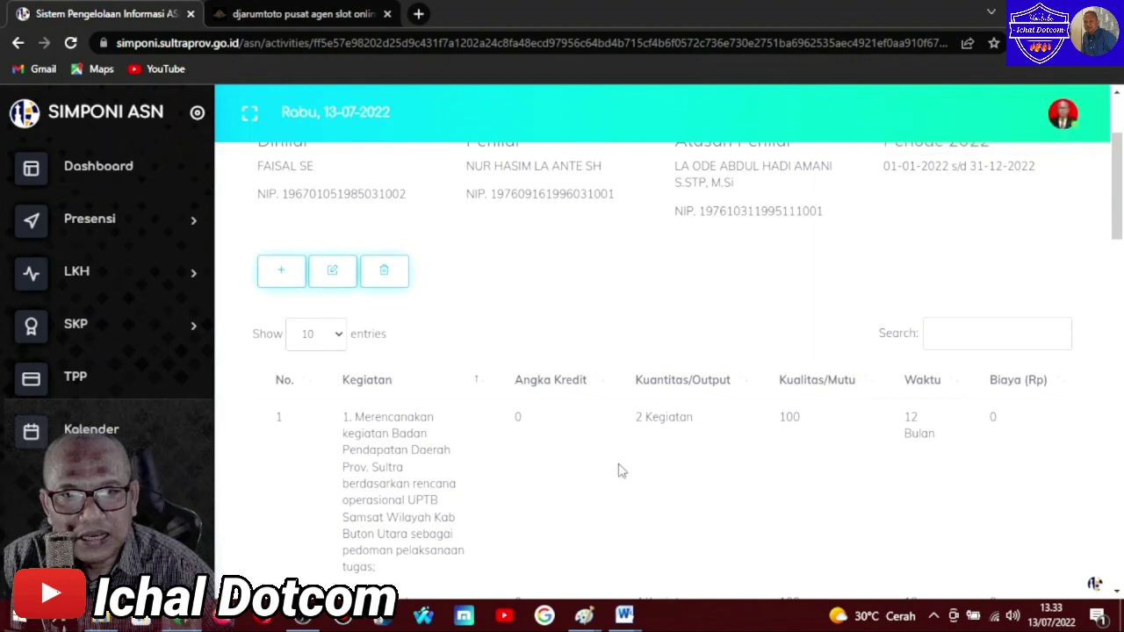
{"action": "scroll", "coordinate": [620, 469], "scroll_direction": "down", "scroll_amount": 2}
{"action": "scroll", "coordinate": [620, 471], "scroll_direction": "up", "scroll_amount": 2}
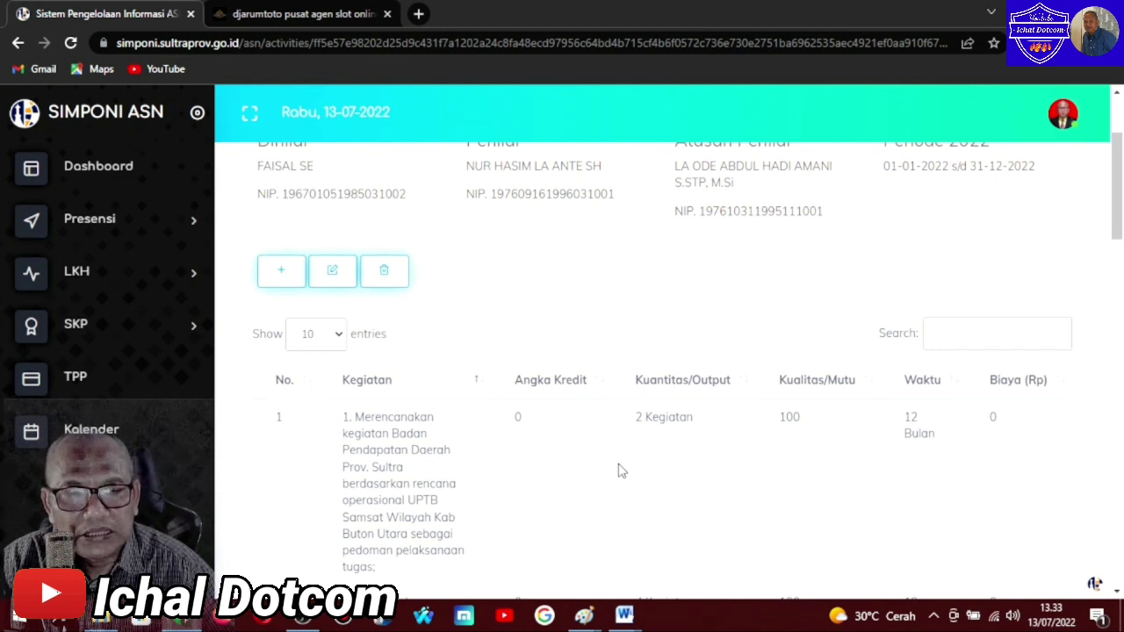
{"action": "left_click", "coordinate": [281, 272]}
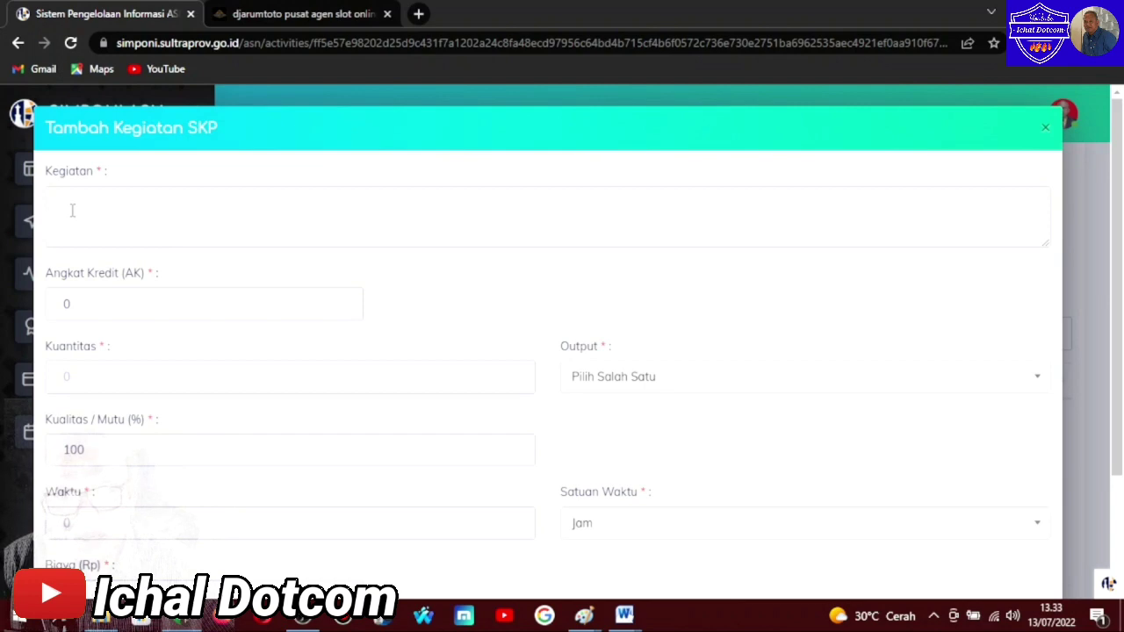
{"action": "left_click", "coordinate": [621, 617]}
{"action": "left_click", "coordinate": [536, 540]}
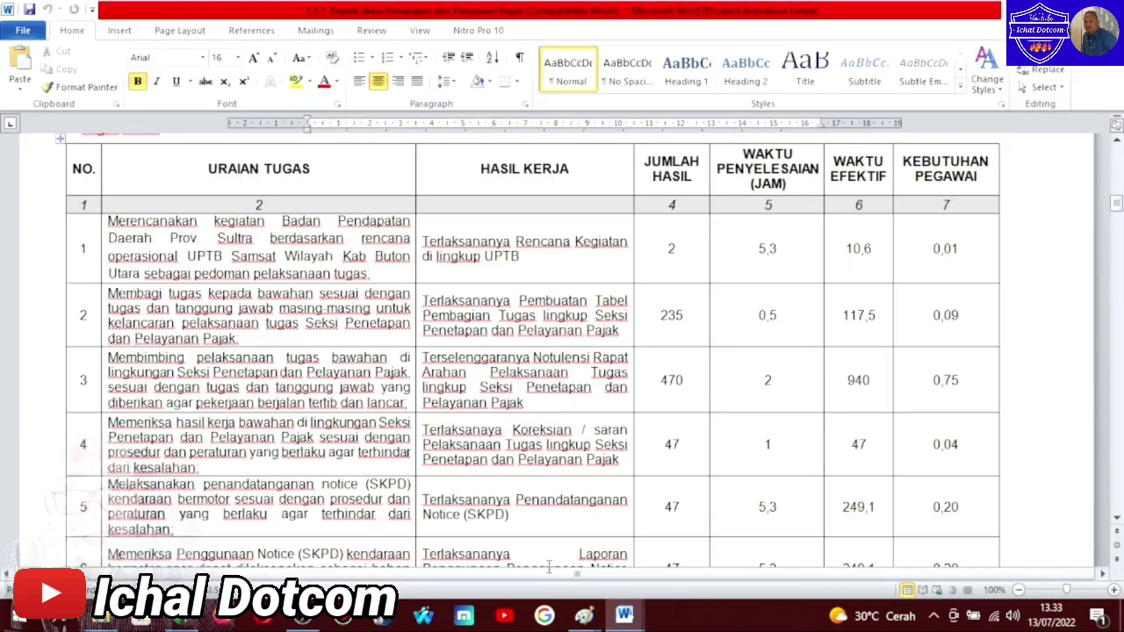
{"action": "left_click_drag", "start_coordinate": [109, 308], "coordinate": [259, 323]}
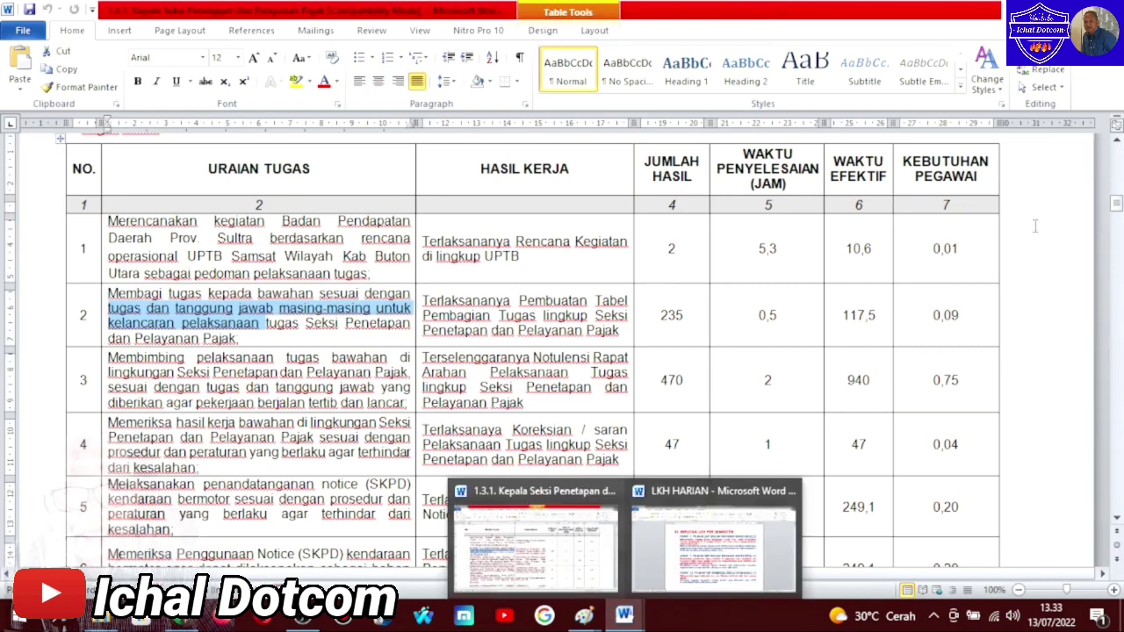
{"action": "left_click", "coordinate": [545, 616]}
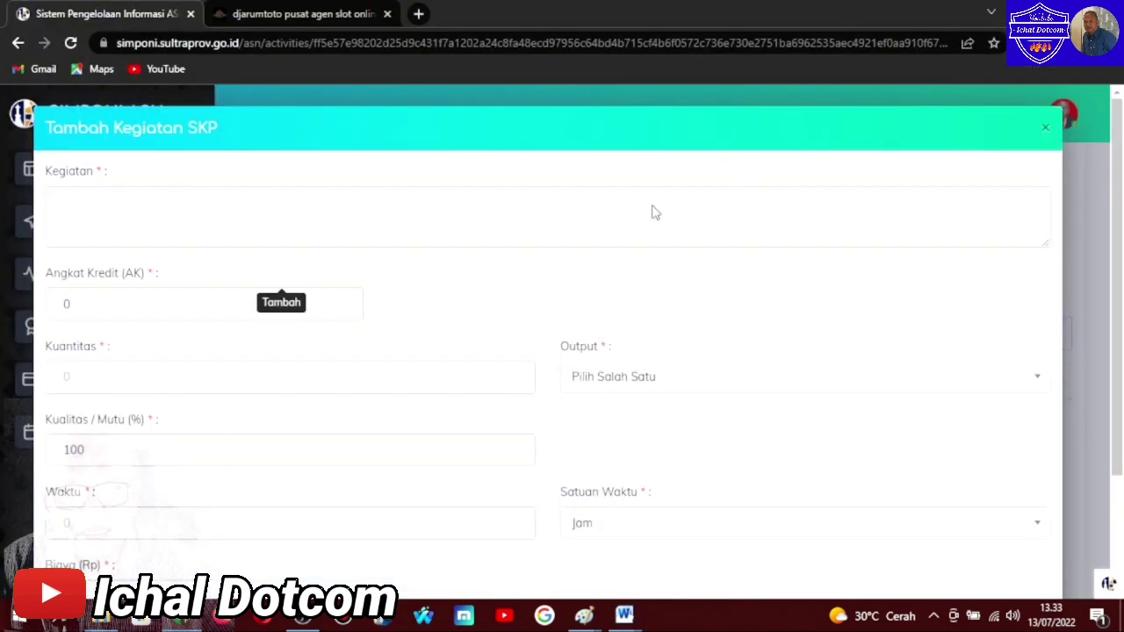
{"action": "left_click", "coordinate": [87, 207]}
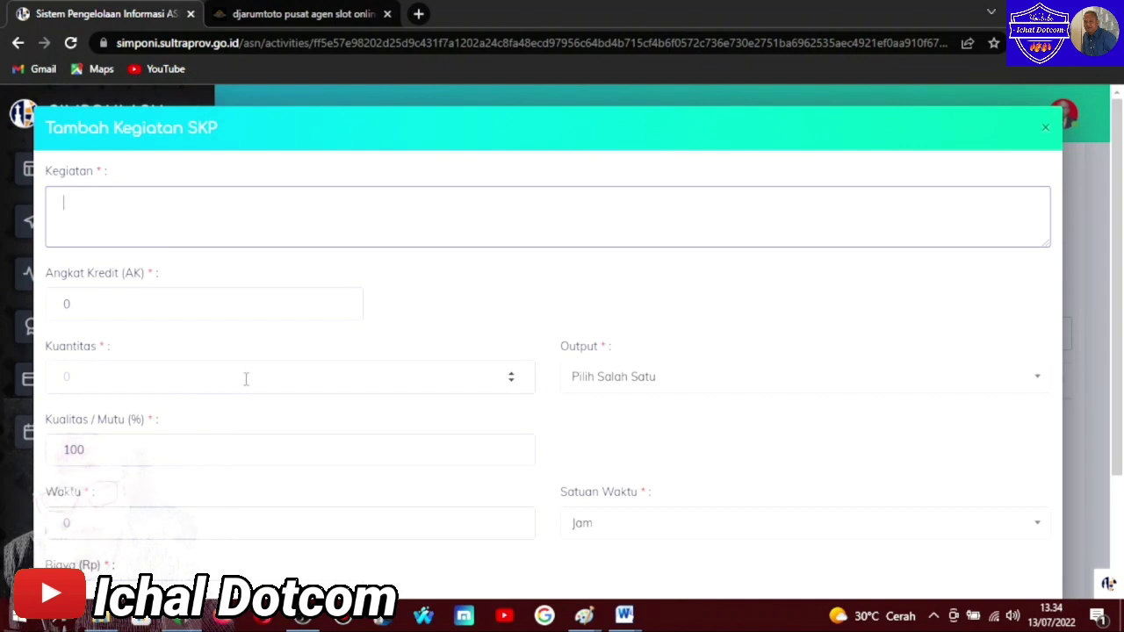
{"action": "left_click", "coordinate": [183, 525]}
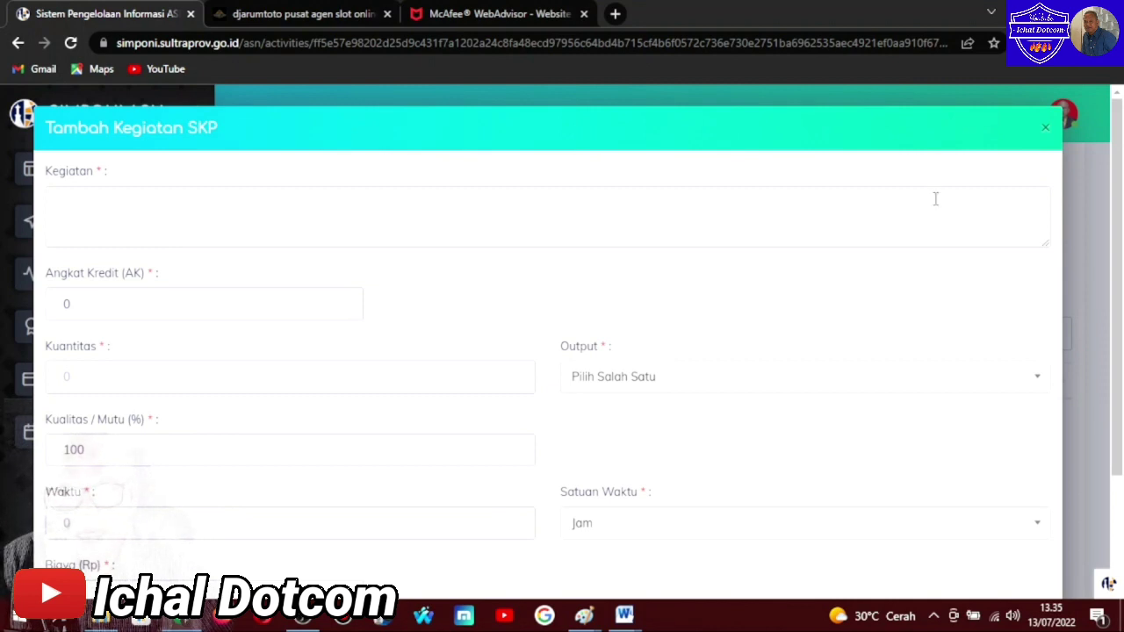
{"action": "left_click", "coordinate": [1048, 129]}
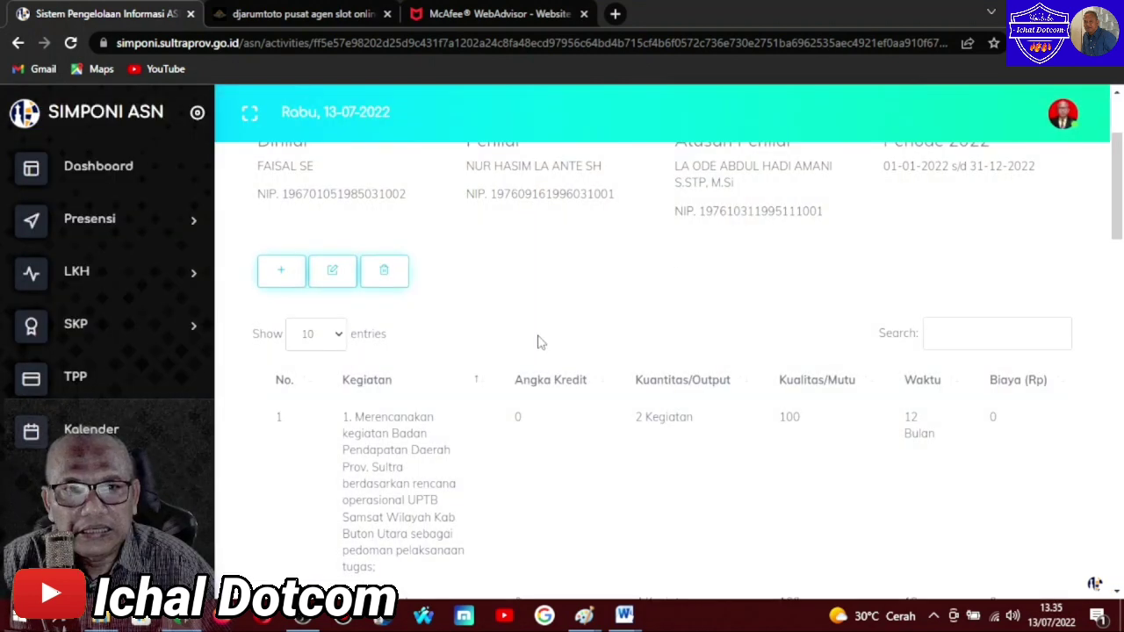
Examine the SKP activity list, checking each activity's quantity and output, quality and time.
{"action": "scroll", "coordinate": [620, 497], "scroll_direction": "up", "scroll_amount": 1}
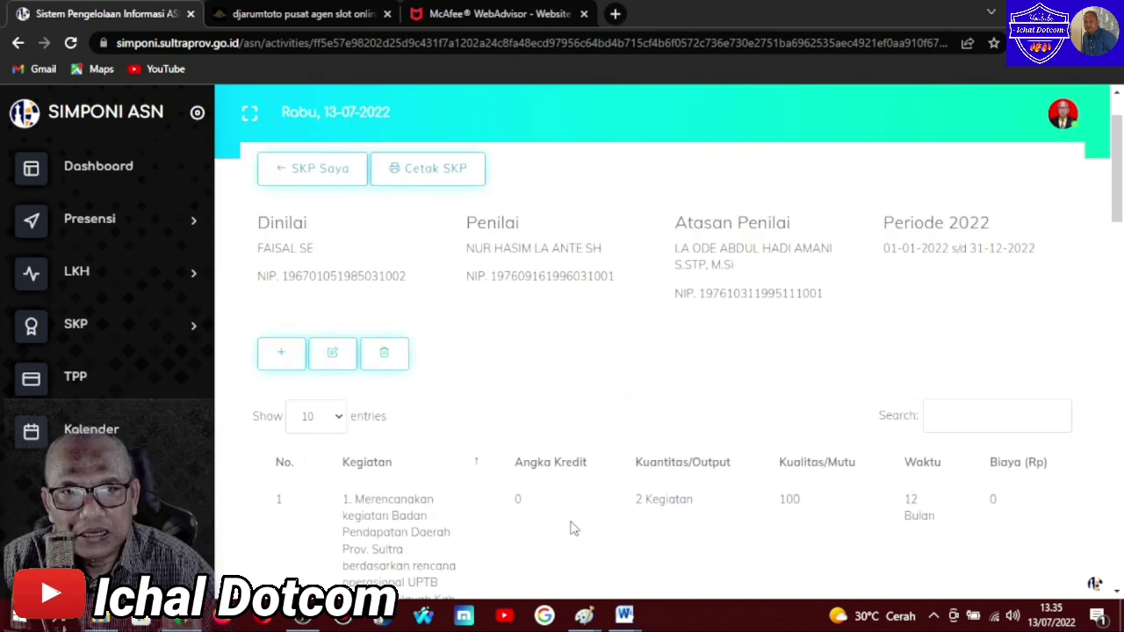
{"action": "scroll", "coordinate": [572, 528], "scroll_direction": "down", "scroll_amount": 1}
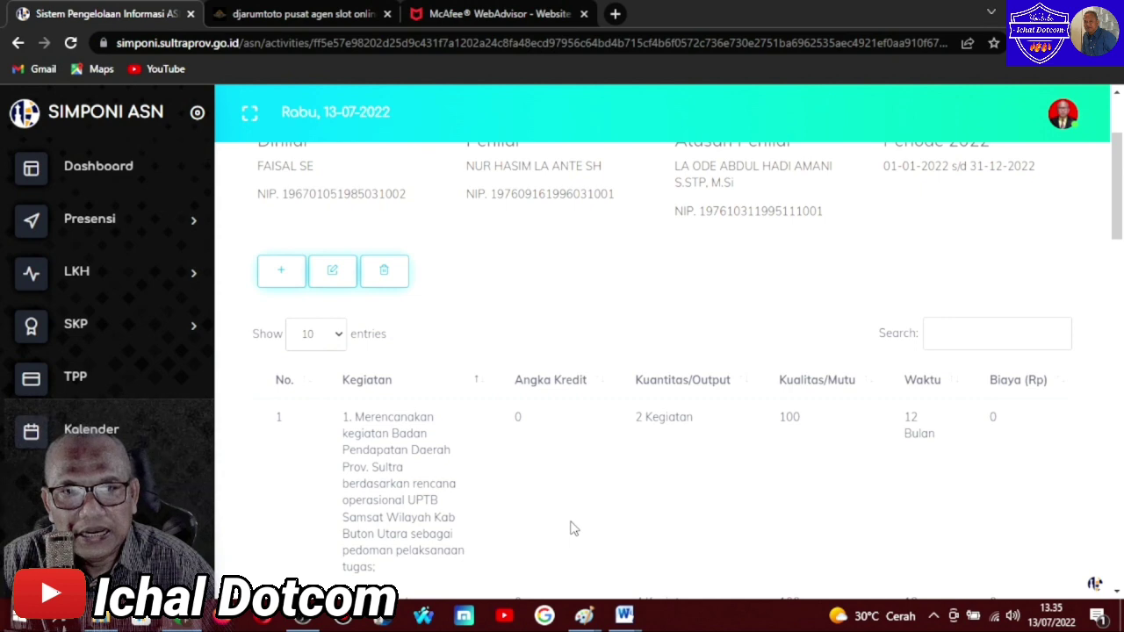
{"action": "scroll", "coordinate": [573, 528], "scroll_direction": "down", "scroll_amount": 4}
{"action": "scroll", "coordinate": [573, 528], "scroll_direction": "down", "scroll_amount": 3}
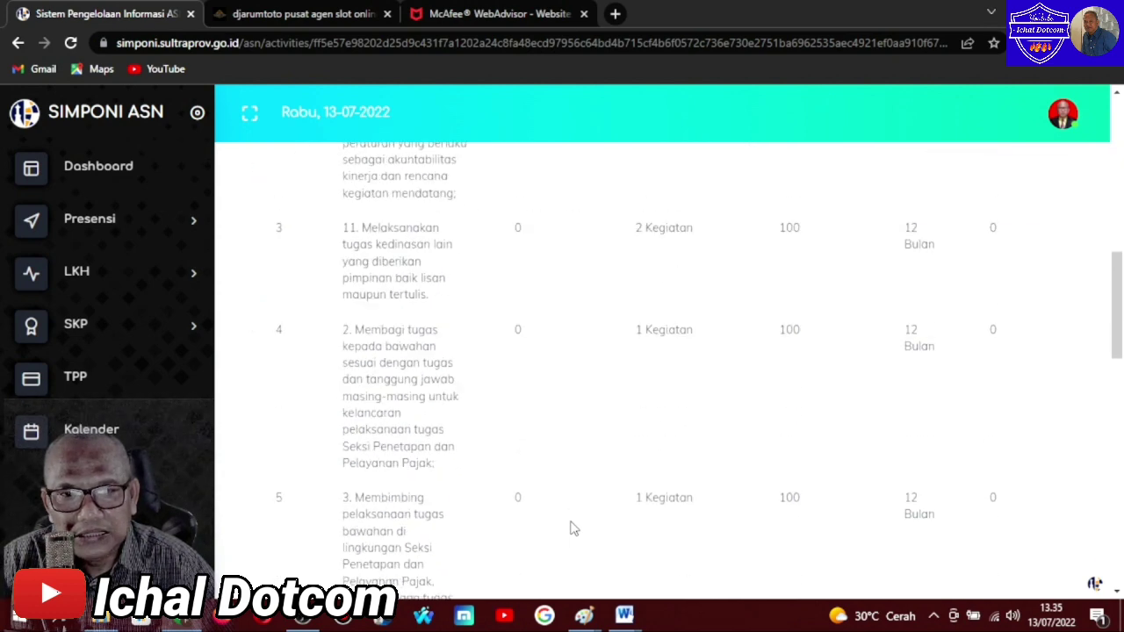
{"action": "scroll", "coordinate": [572, 528], "scroll_direction": "down", "scroll_amount": 3}
{"action": "scroll", "coordinate": [573, 528], "scroll_direction": "up", "scroll_amount": 10}
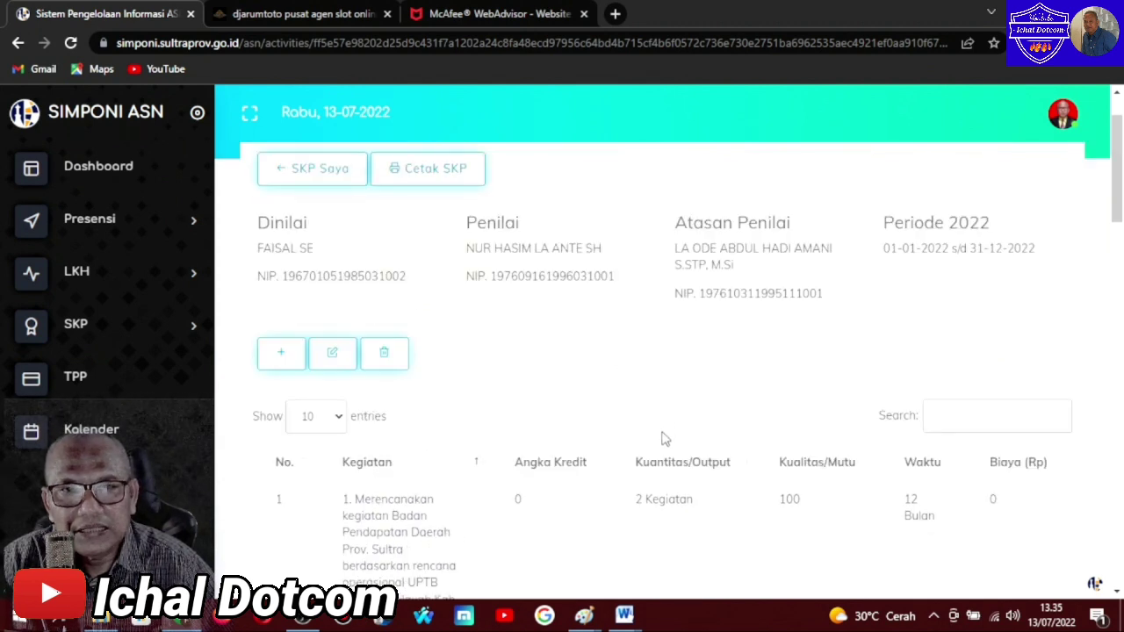
{"action": "scroll", "coordinate": [664, 439], "scroll_direction": "down", "scroll_amount": 4}
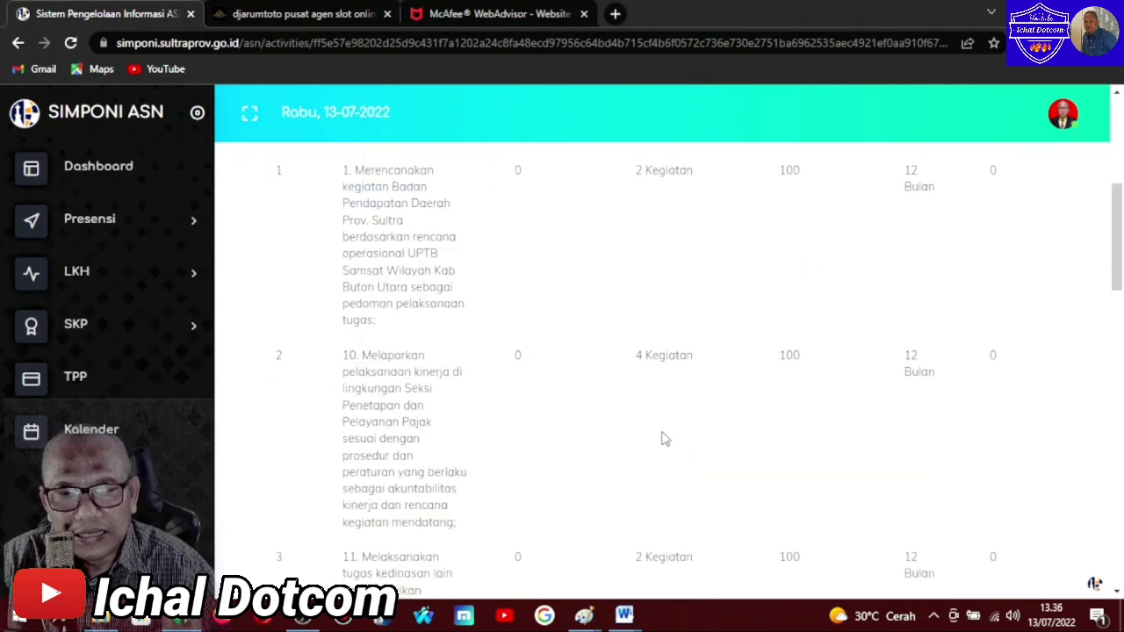
{"action": "scroll", "coordinate": [665, 438], "scroll_direction": "down", "scroll_amount": 5}
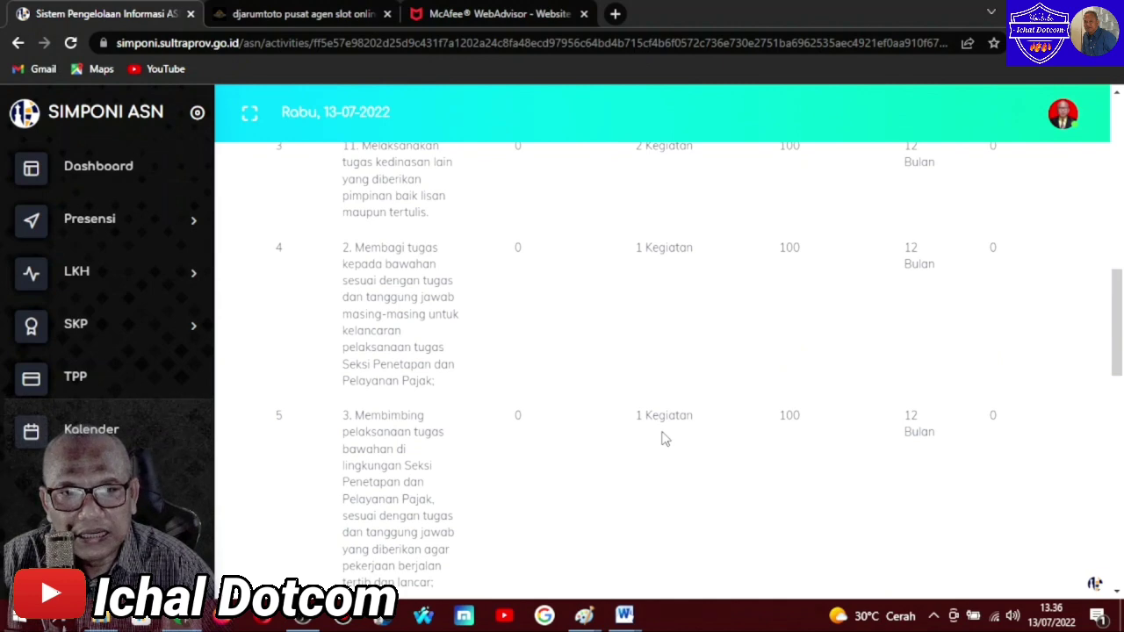
{"action": "scroll", "coordinate": [669, 472], "scroll_direction": "down", "scroll_amount": 4}
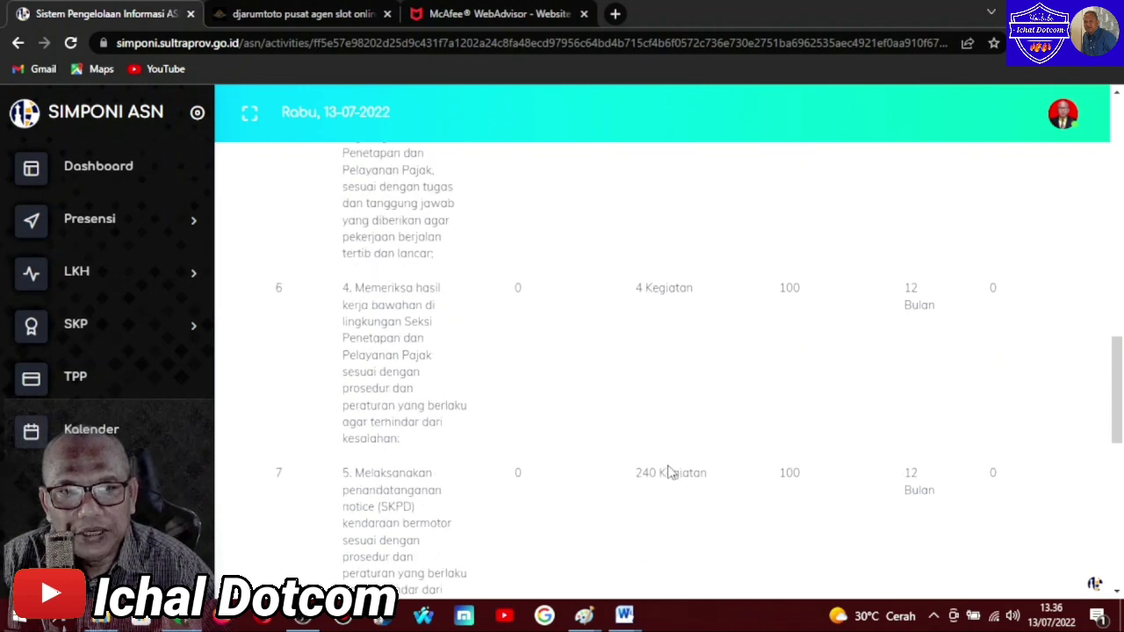
{"action": "scroll", "coordinate": [668, 473], "scroll_direction": "down", "scroll_amount": 3}
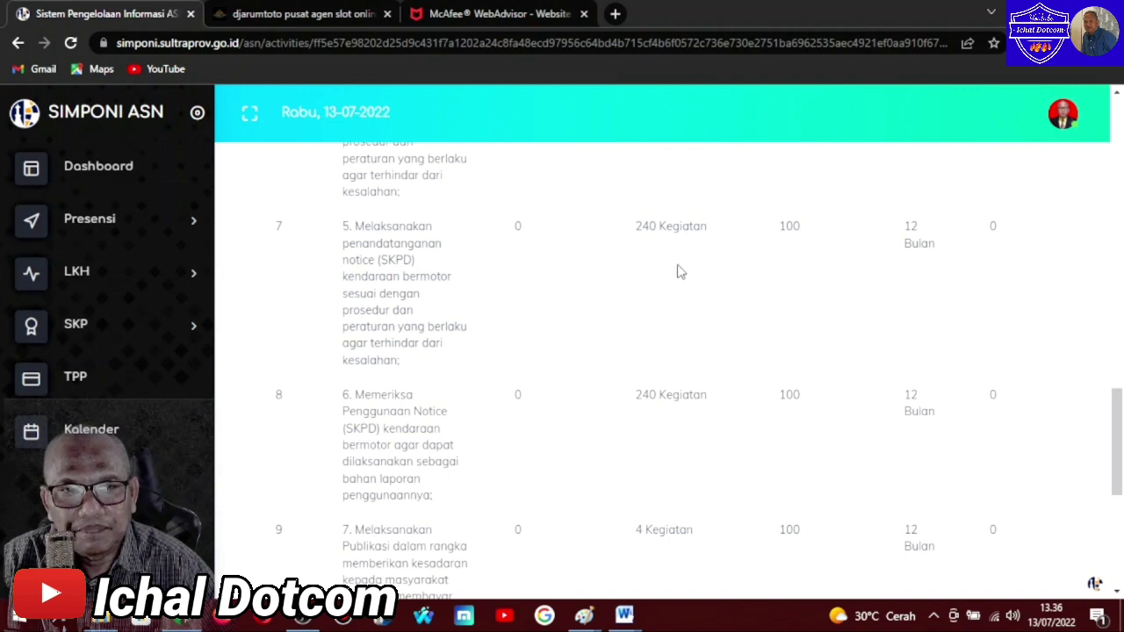
Open the SKP activity on signing vehicle notices (SKPD) for editing, review all its fields, and save it.
{"action": "left_click", "coordinate": [360, 292]}
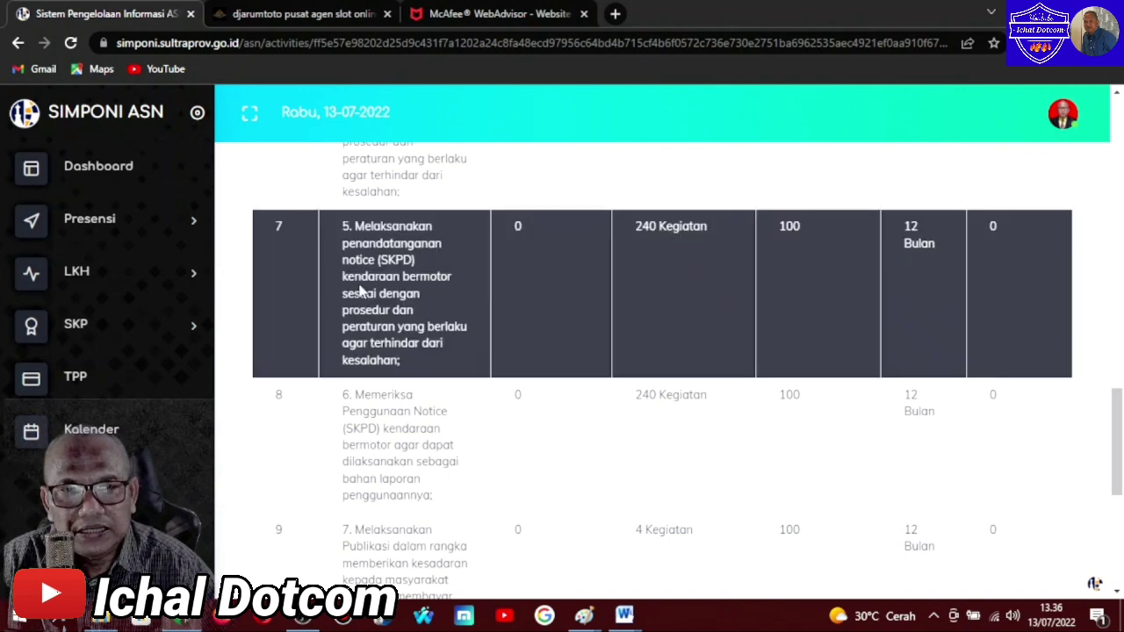
{"action": "scroll", "coordinate": [482, 390], "scroll_direction": "up", "scroll_amount": 12}
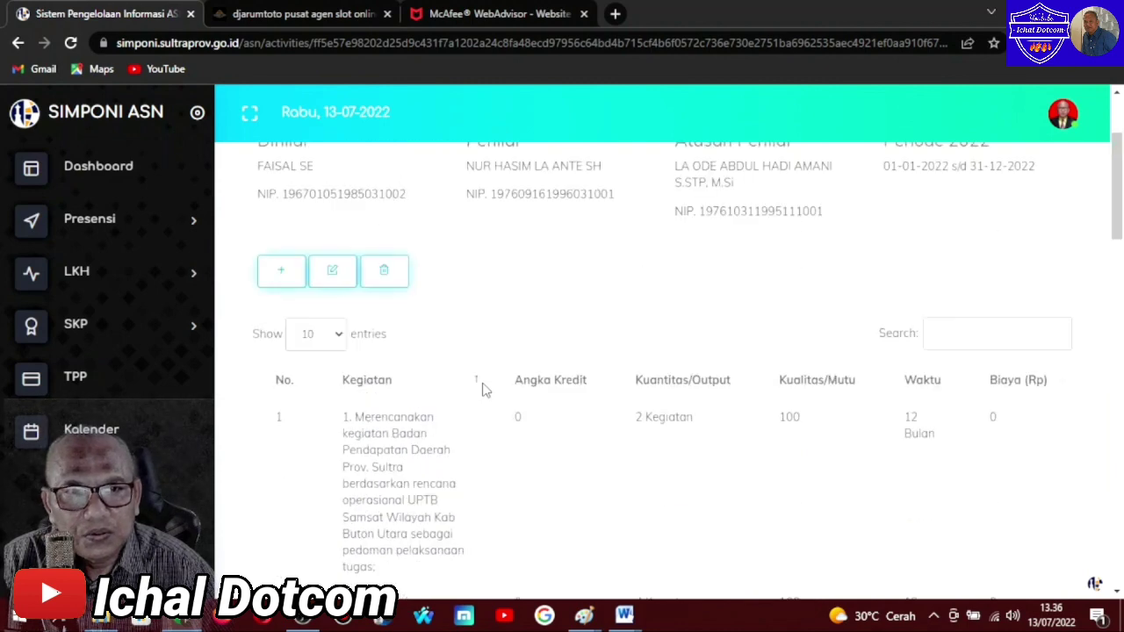
{"action": "scroll", "coordinate": [482, 390], "scroll_direction": "up", "scroll_amount": 2}
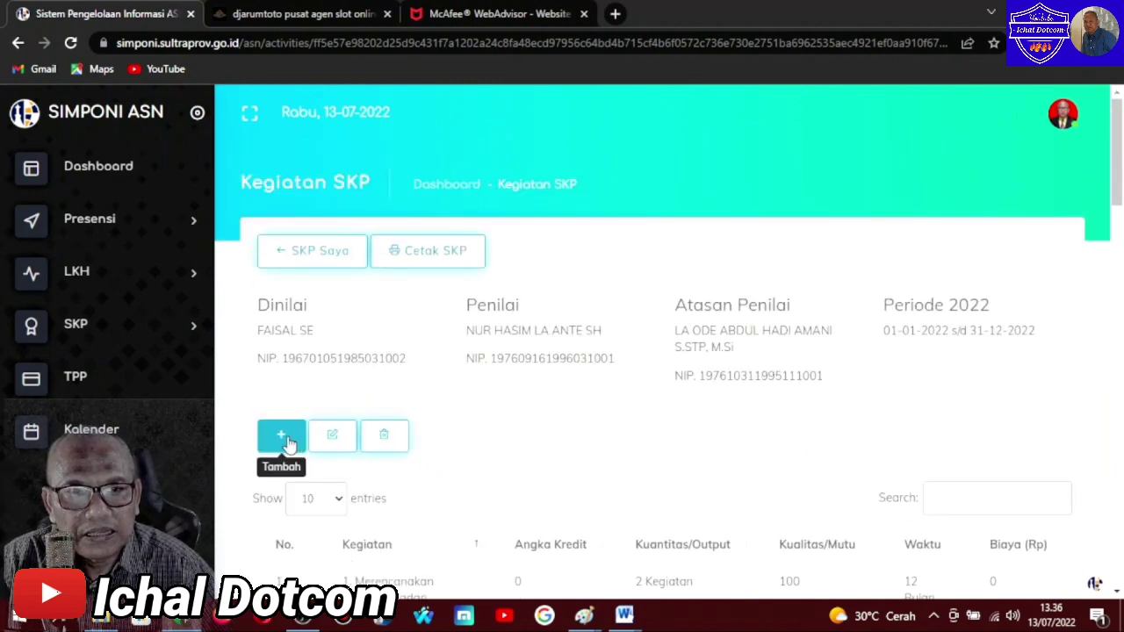
{"action": "left_click", "coordinate": [337, 443]}
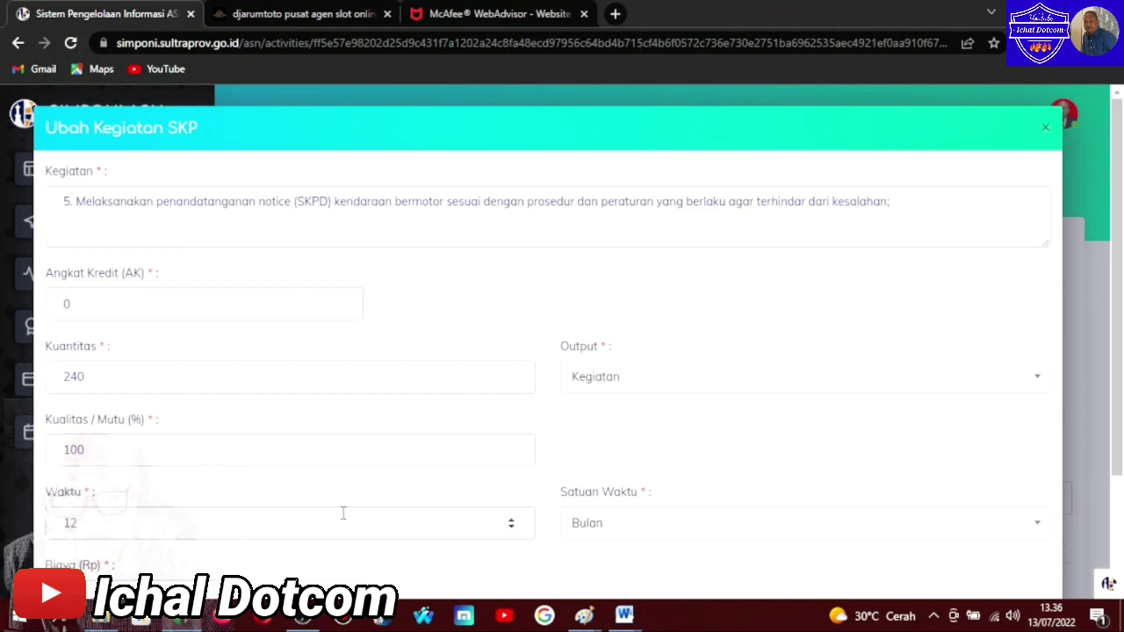
{"action": "scroll", "coordinate": [344, 513], "scroll_direction": "down", "scroll_amount": 2}
{"action": "scroll", "coordinate": [343, 514], "scroll_direction": "up", "scroll_amount": 2}
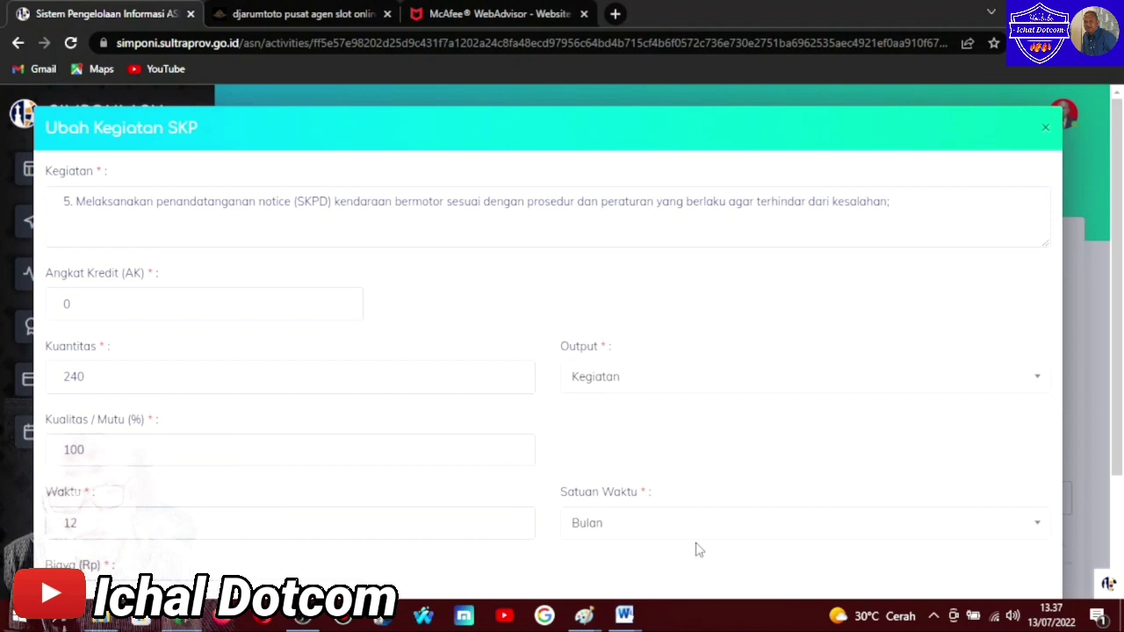
{"action": "scroll", "coordinate": [433, 504], "scroll_direction": "down", "scroll_amount": 2}
{"action": "scroll", "coordinate": [437, 504], "scroll_direction": "up", "scroll_amount": 2}
{"action": "scroll", "coordinate": [892, 534], "scroll_direction": "down", "scroll_amount": 2}
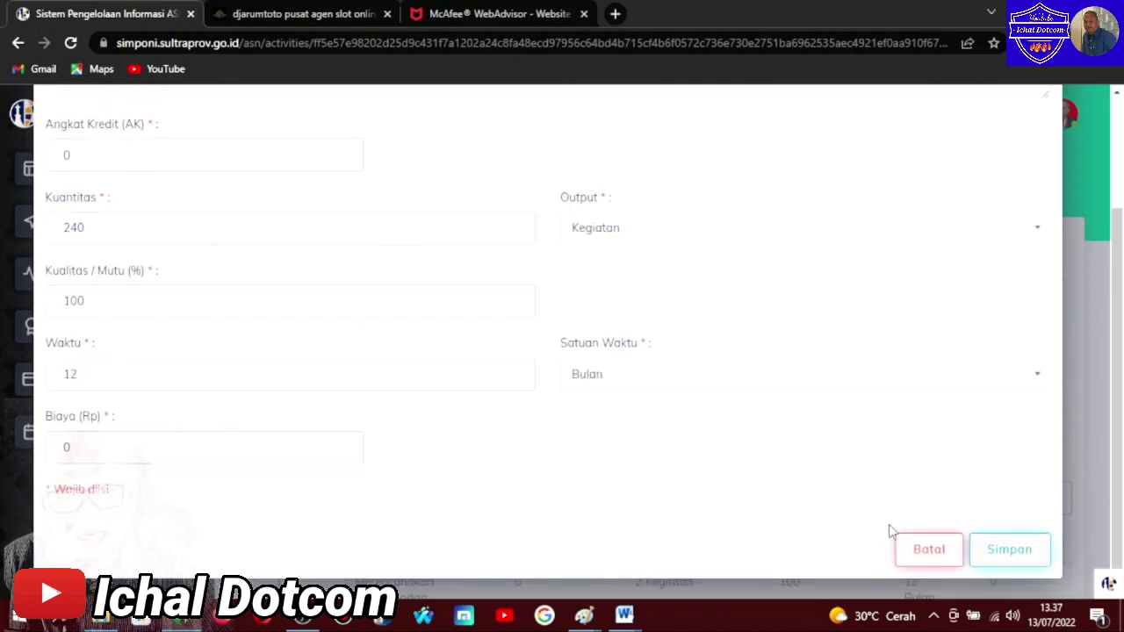
{"action": "scroll", "coordinate": [893, 534], "scroll_direction": "up", "scroll_amount": 2}
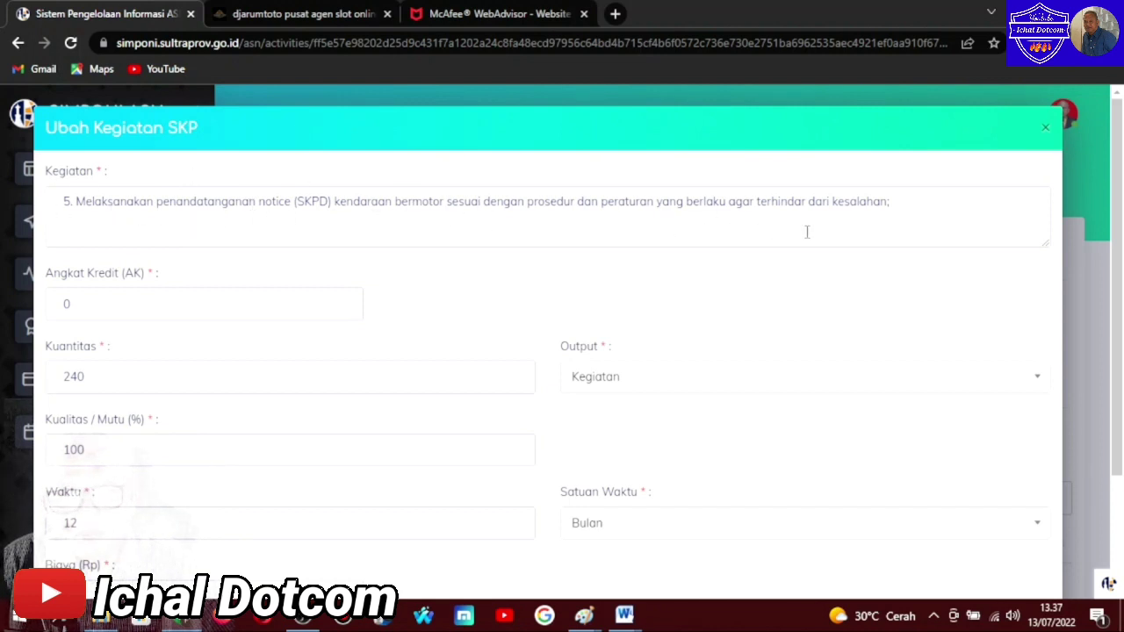
{"action": "scroll", "coordinate": [769, 308], "scroll_direction": "down", "scroll_amount": 2}
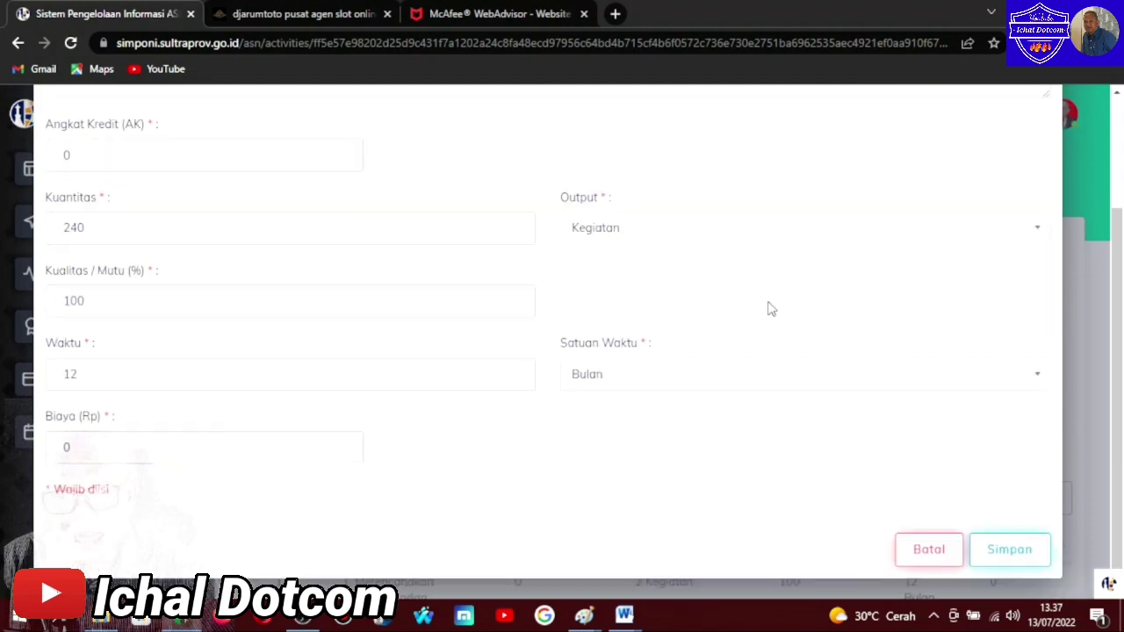
{"action": "left_click", "coordinate": [1018, 556]}
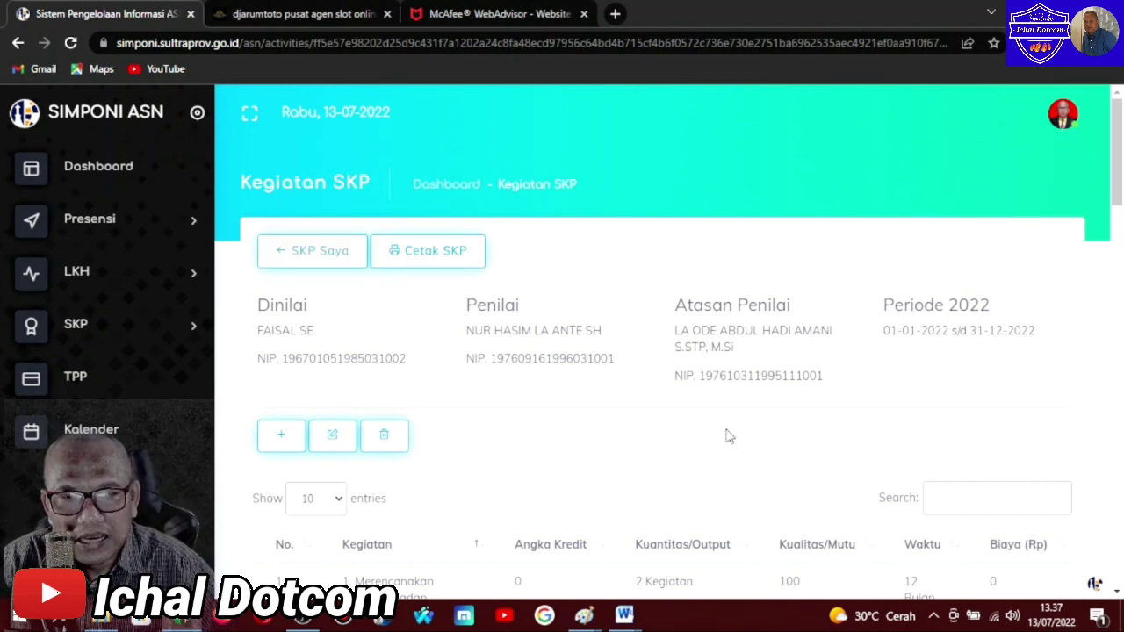
{"action": "scroll", "coordinate": [727, 436], "scroll_direction": "down", "scroll_amount": 5}
{"action": "scroll", "coordinate": [727, 437], "scroll_direction": "down", "scroll_amount": 4}
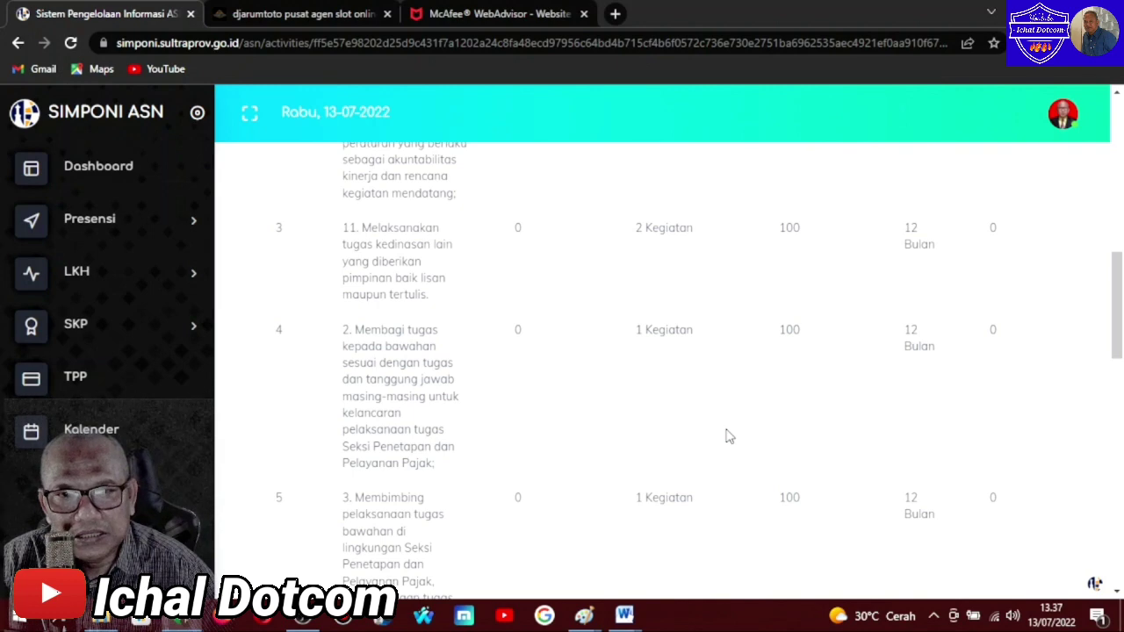
{"action": "scroll", "coordinate": [727, 436], "scroll_direction": "up", "scroll_amount": 10}
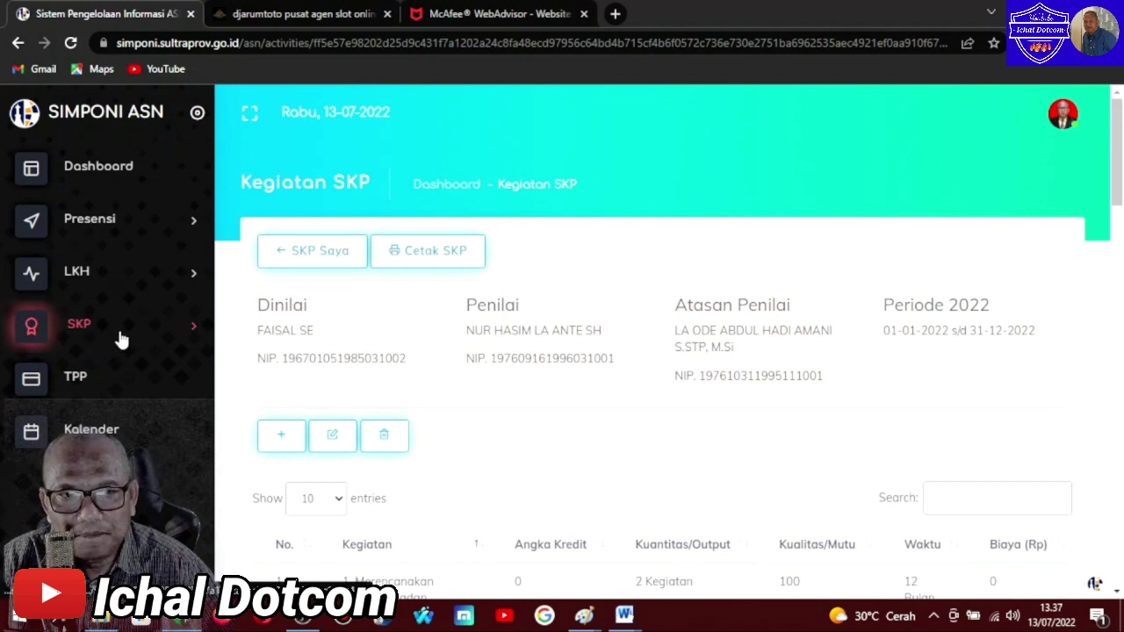
Open the daily performance input (Input Kinerja Harian), set the month to Juni 2022, and review the activity and approval counts per date.
{"action": "left_click", "coordinate": [127, 278]}
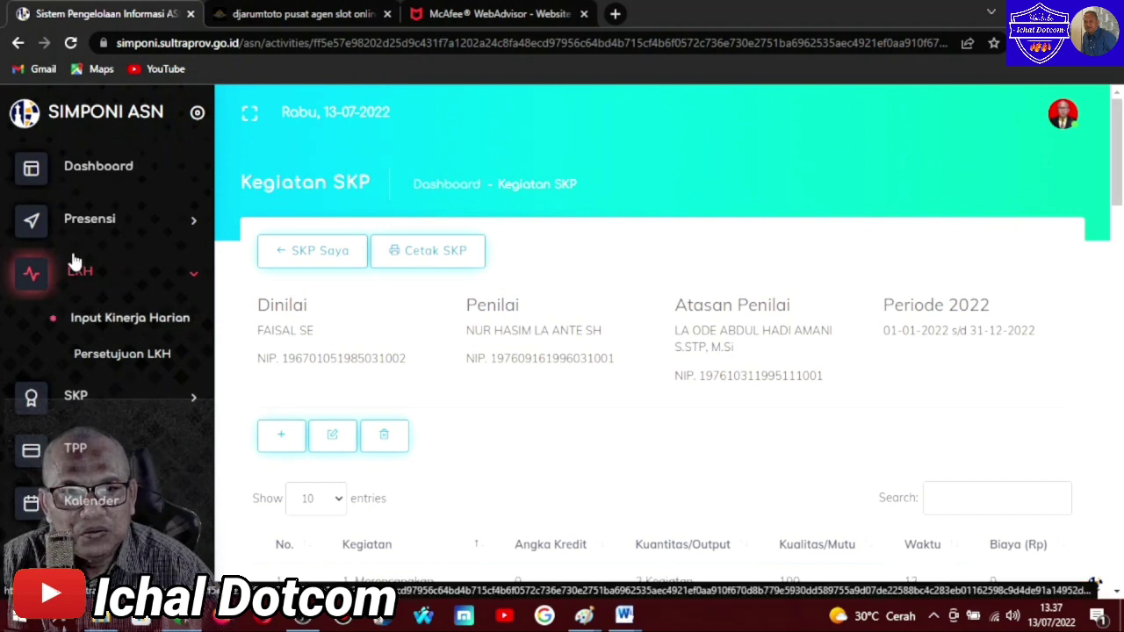
{"action": "left_click", "coordinate": [147, 325]}
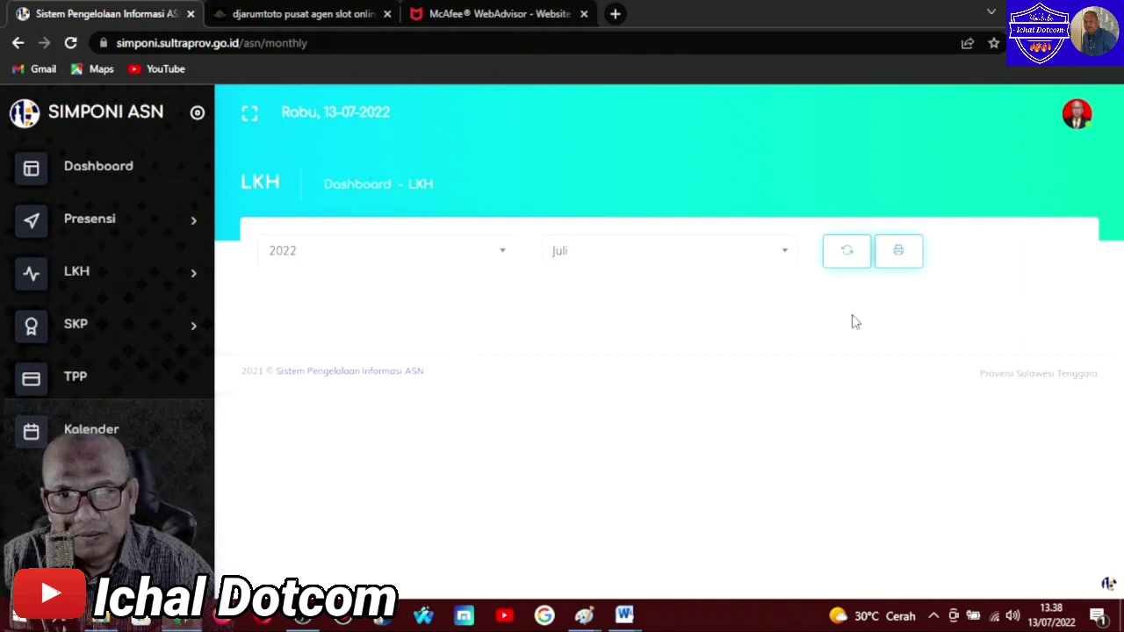
{"action": "left_click", "coordinate": [784, 255]}
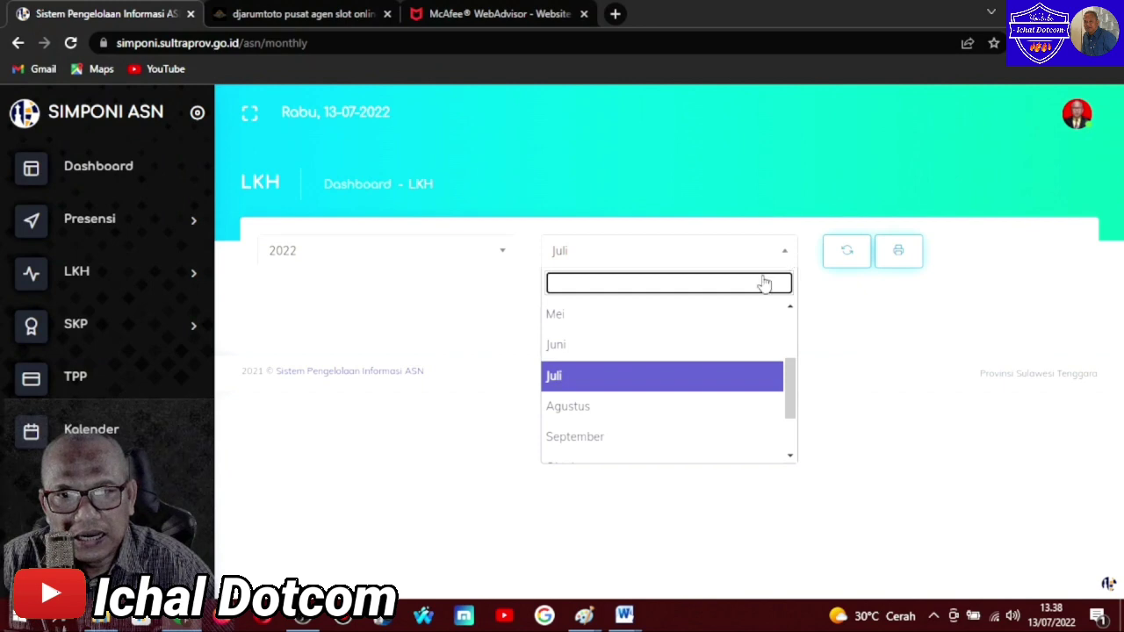
{"action": "left_click", "coordinate": [689, 349]}
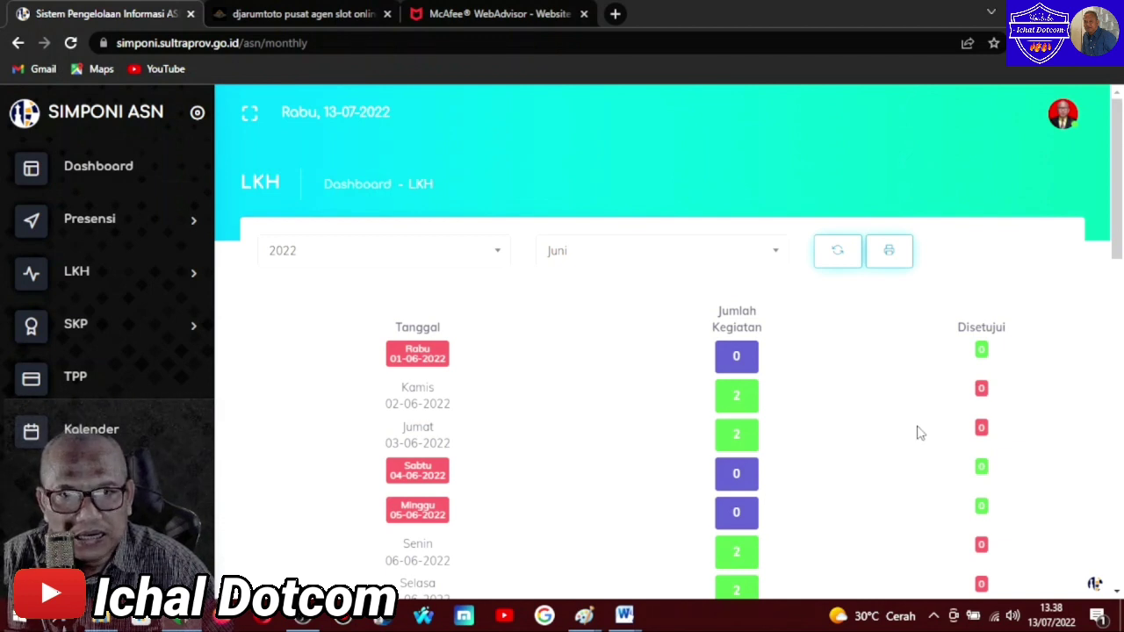
{"action": "scroll", "coordinate": [919, 432], "scroll_direction": "down", "scroll_amount": 12}
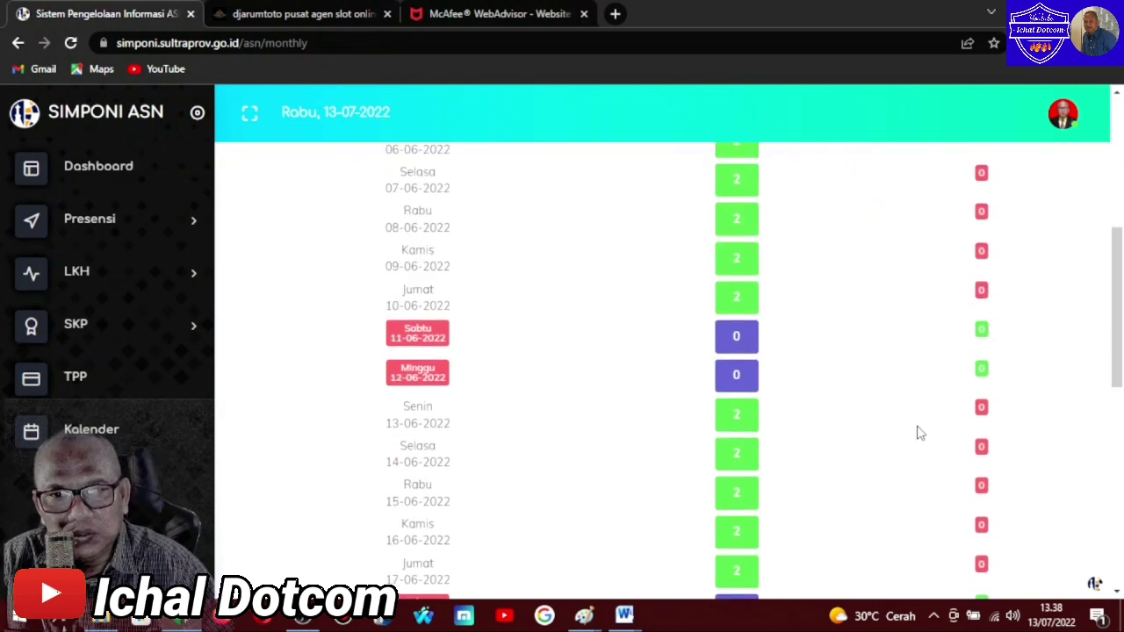
{"action": "scroll", "coordinate": [919, 432], "scroll_direction": "up", "scroll_amount": 5}
{"action": "scroll", "coordinate": [919, 432], "scroll_direction": "up", "scroll_amount": 7}
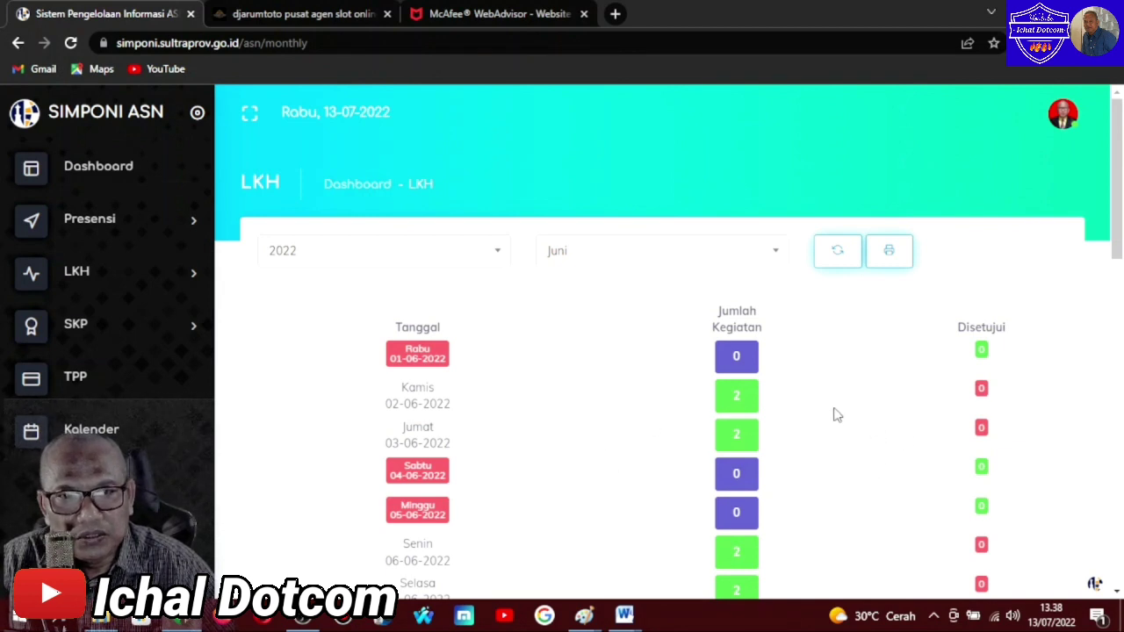
Open the LKH entries for 02-06-2022 and review each activity's description, status, volume and unit.
{"action": "left_click", "coordinate": [736, 408]}
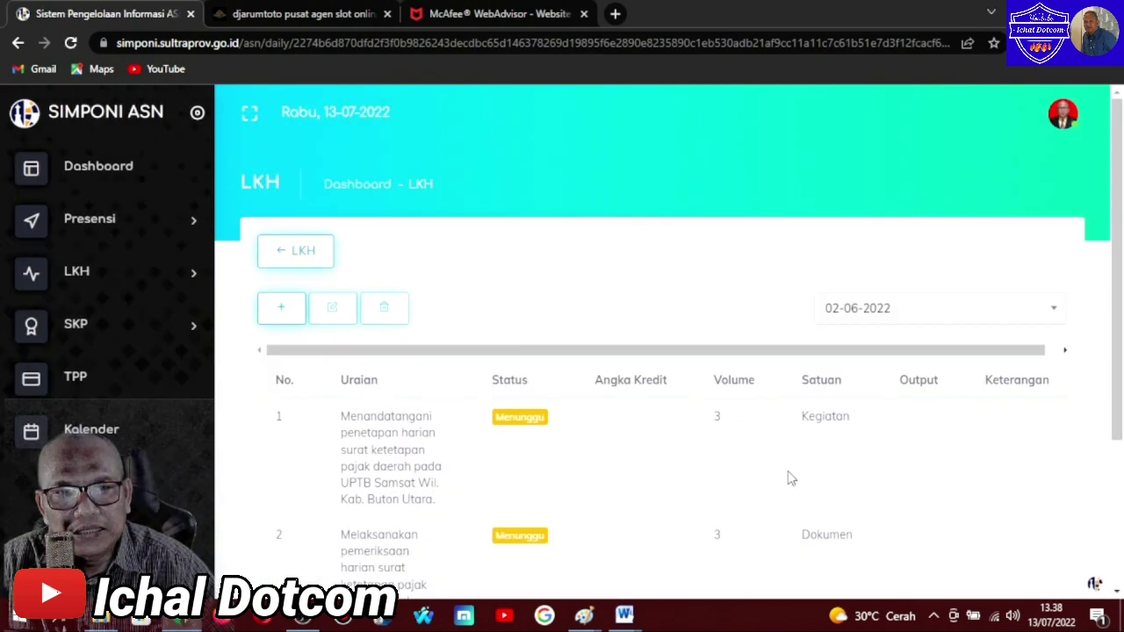
{"action": "scroll", "coordinate": [808, 479], "scroll_direction": "down", "scroll_amount": 1}
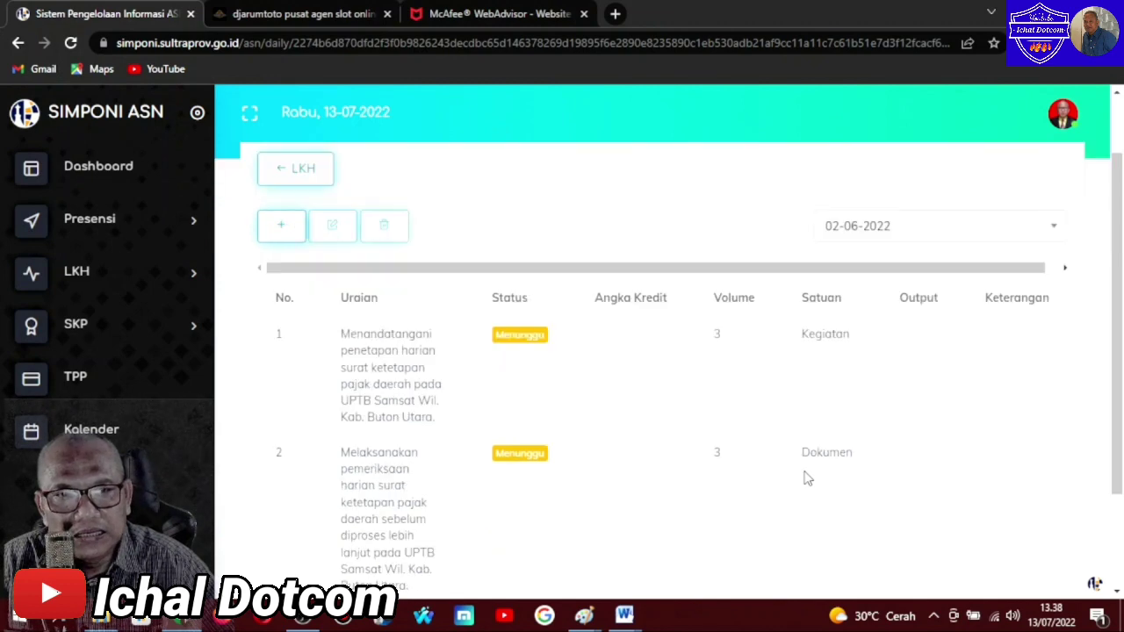
{"action": "scroll", "coordinate": [808, 479], "scroll_direction": "down", "scroll_amount": 2}
{"action": "scroll", "coordinate": [808, 479], "scroll_direction": "up", "scroll_amount": 3}
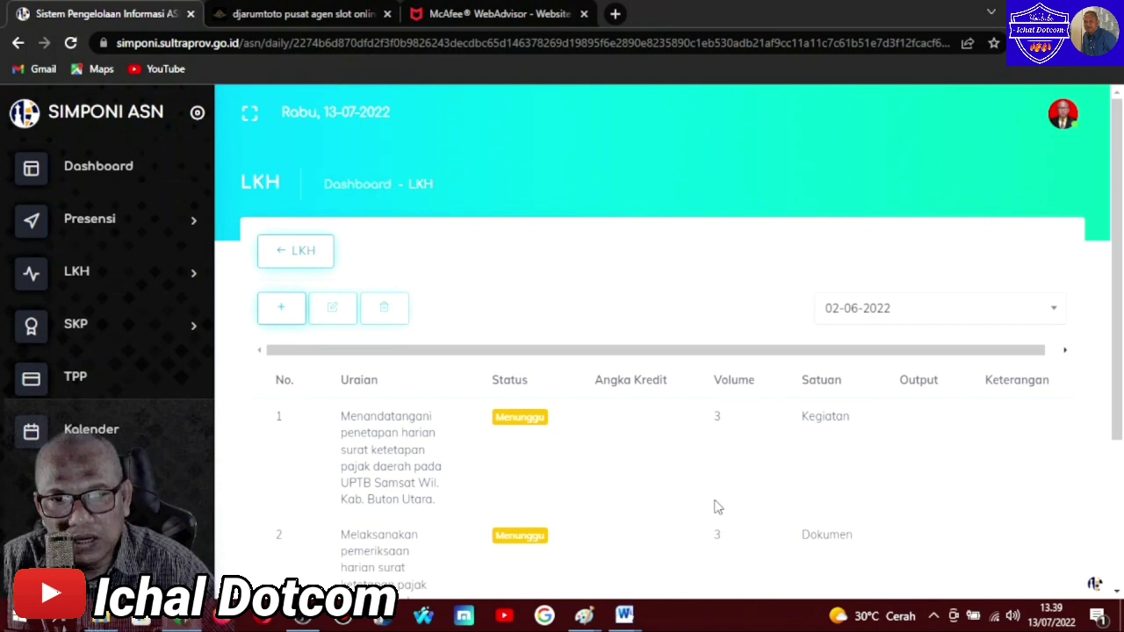
{"action": "scroll", "coordinate": [716, 507], "scroll_direction": "down", "scroll_amount": 2}
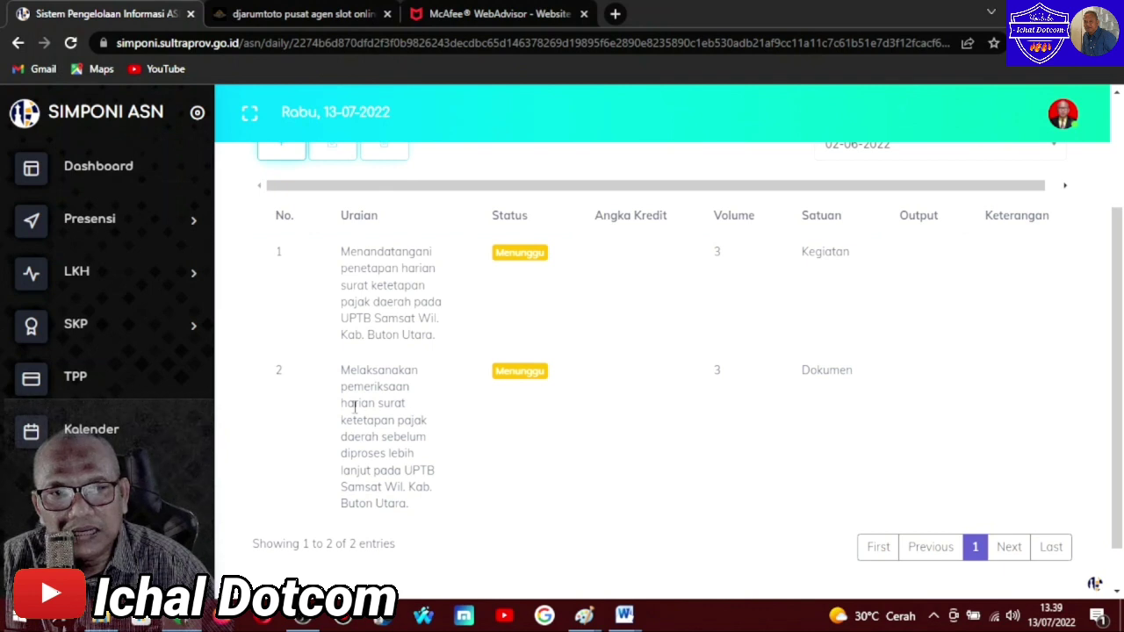
{"action": "scroll", "coordinate": [489, 439], "scroll_direction": "up", "scroll_amount": 2}
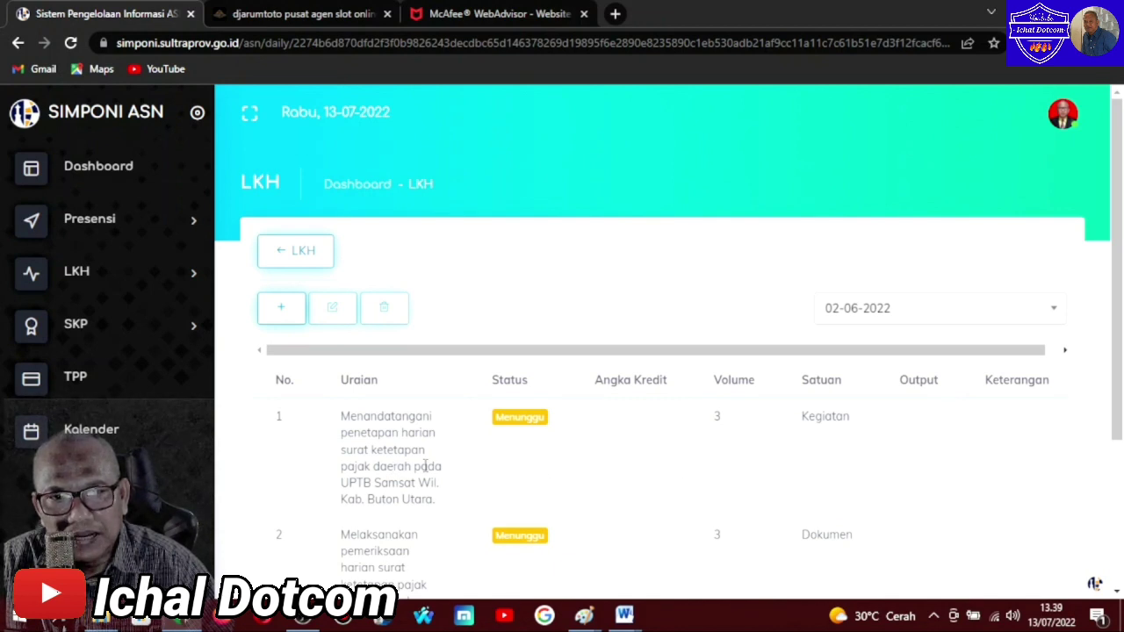
Start a new LKH entry for 02-06-2022 and choose SKP activity 5, on signing motor vehicle notices (SKPD).
{"action": "left_click", "coordinate": [283, 312]}
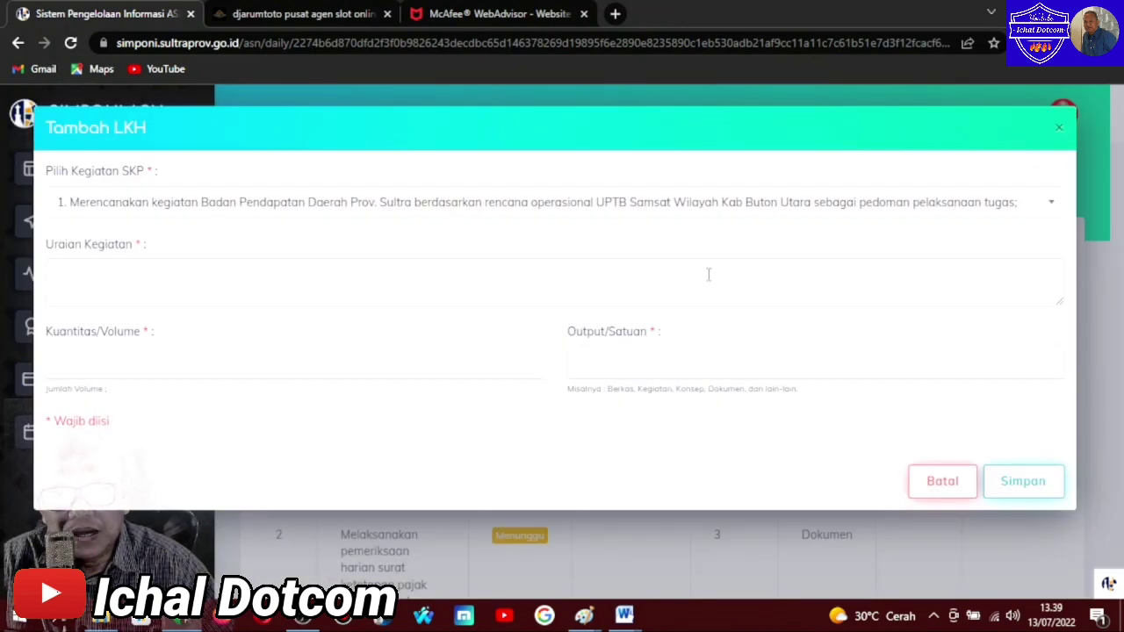
{"action": "left_click", "coordinate": [1058, 207]}
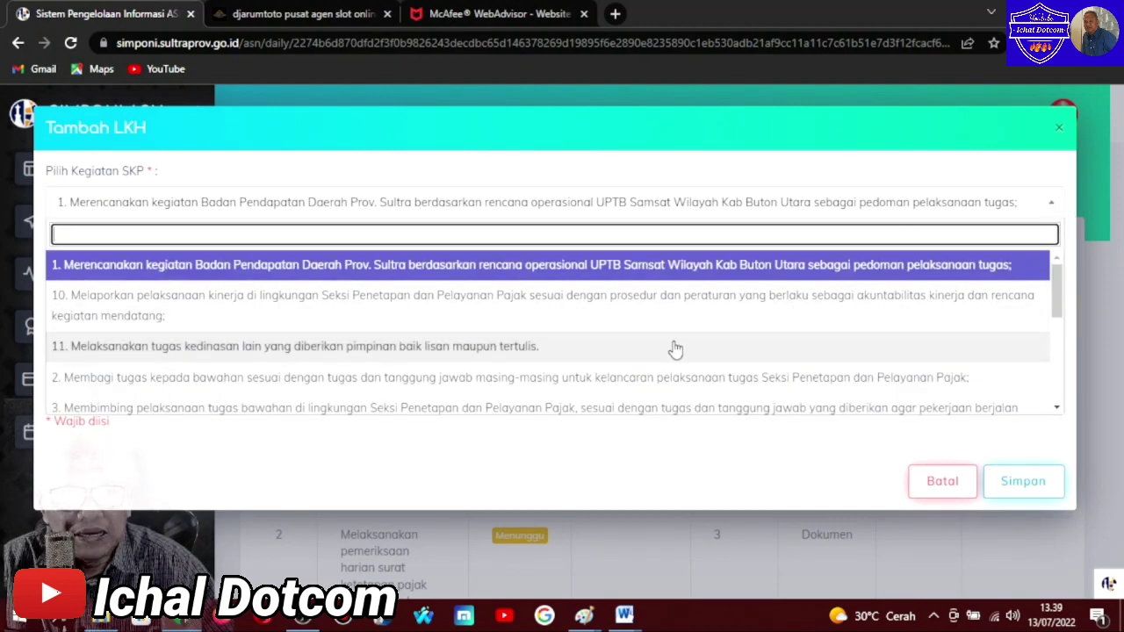
{"action": "scroll", "coordinate": [750, 343], "scroll_direction": "down", "scroll_amount": 1}
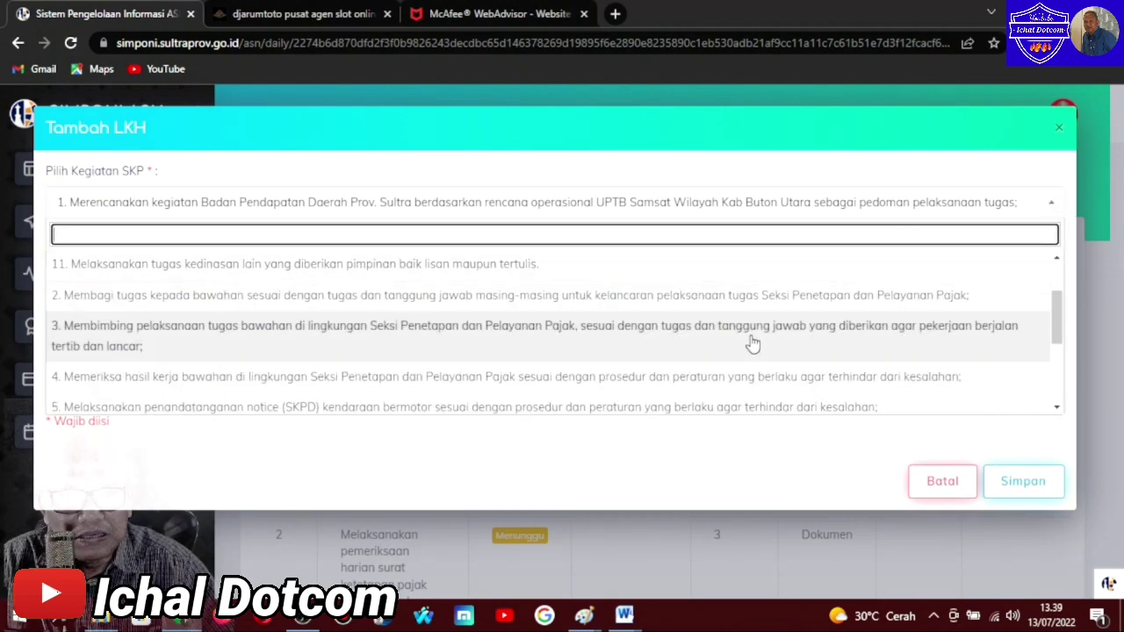
{"action": "scroll", "coordinate": [623, 364], "scroll_direction": "down", "scroll_amount": 2}
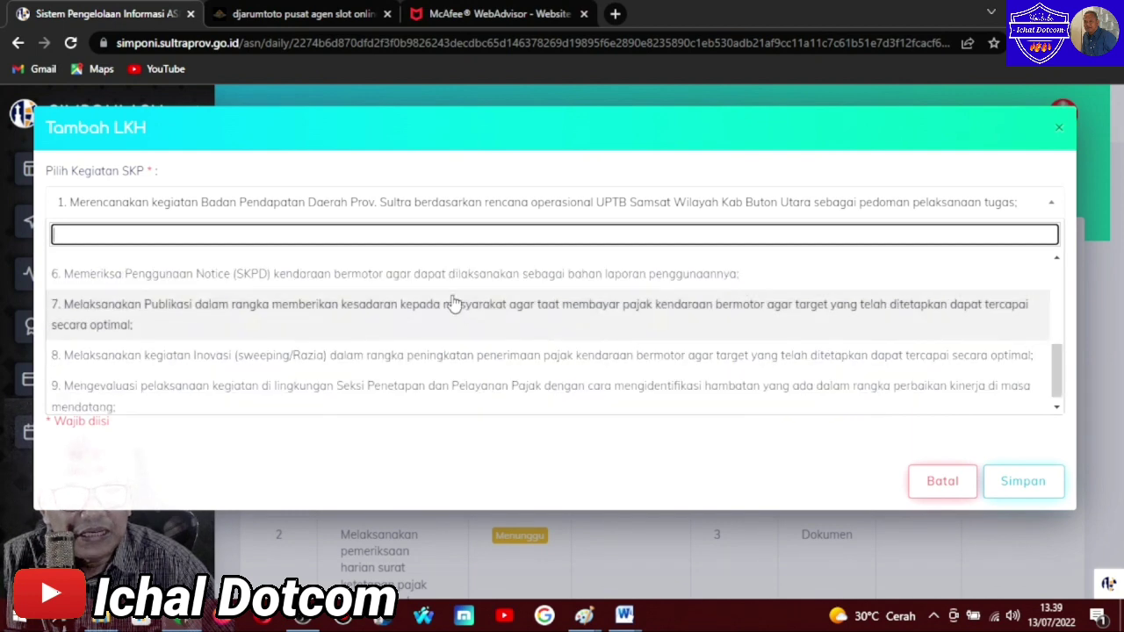
{"action": "scroll", "coordinate": [551, 314], "scroll_direction": "up", "scroll_amount": 2}
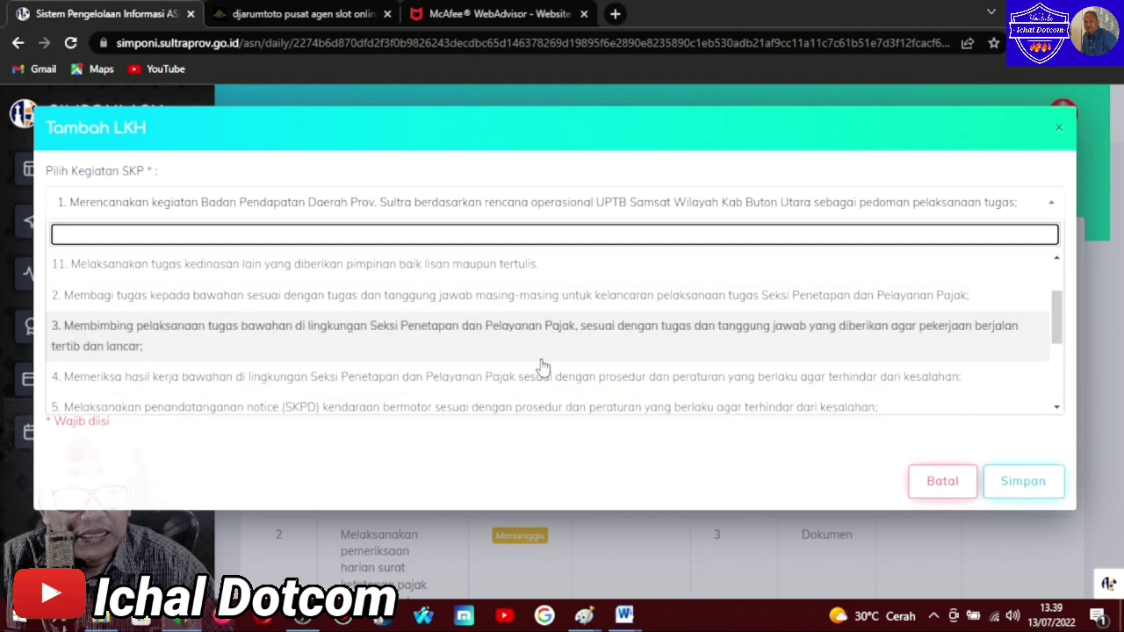
{"action": "scroll", "coordinate": [542, 367], "scroll_direction": "down", "scroll_amount": 1}
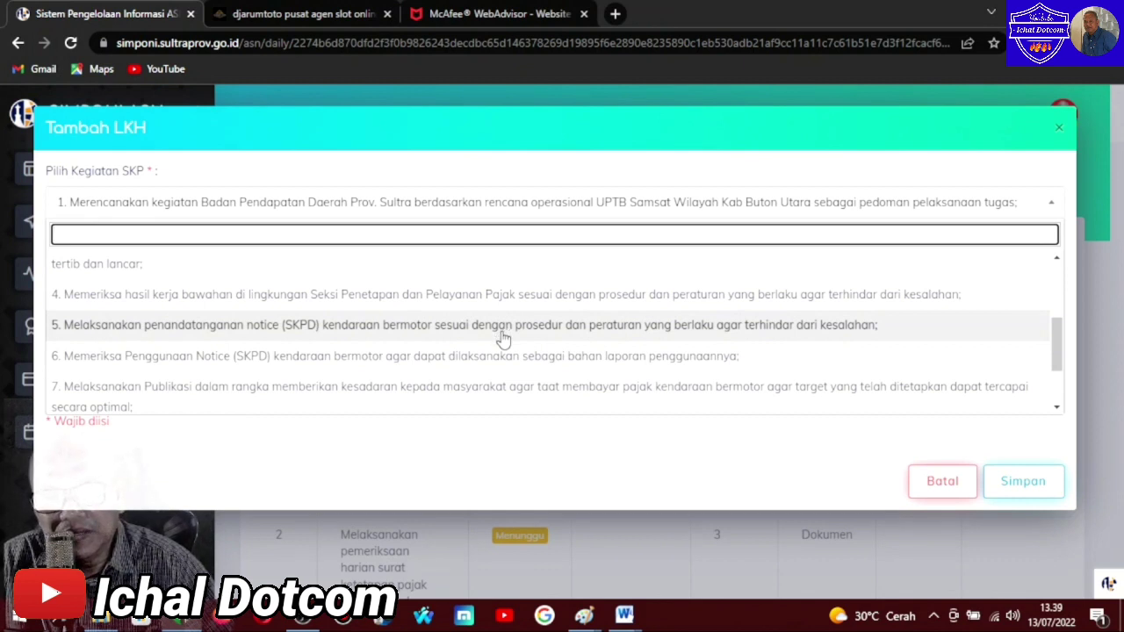
{"action": "left_click", "coordinate": [503, 339]}
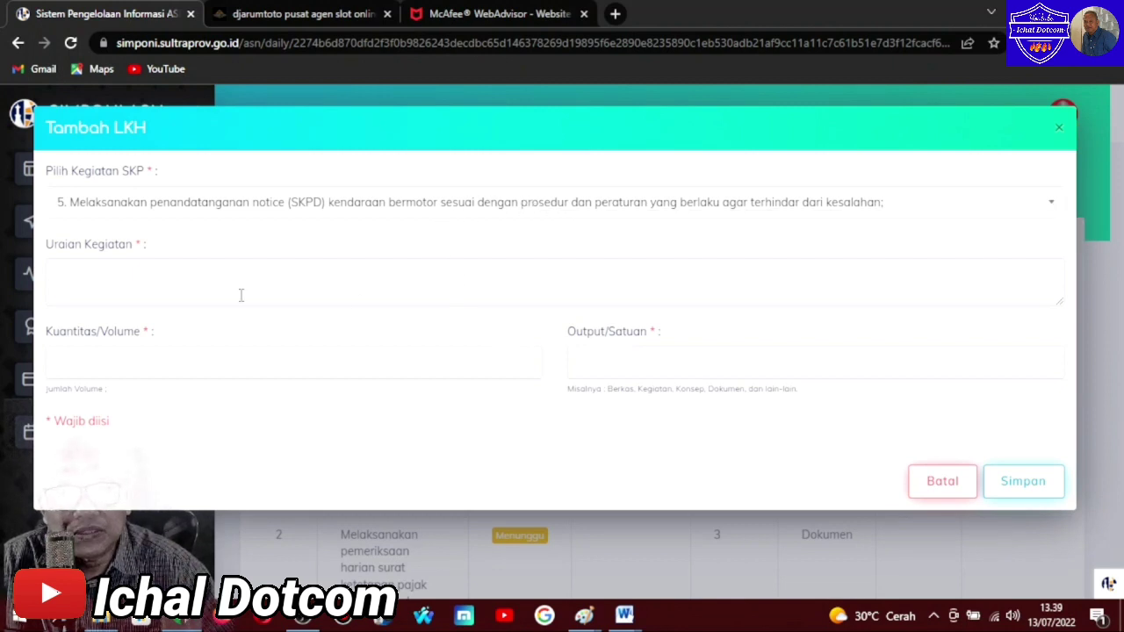
Leave the new entry's Uraian Kegiatan ready for input, switch to the LKH HARIAN document in Word, and find the Point 5 activity description.
{"action": "left_click", "coordinate": [96, 269]}
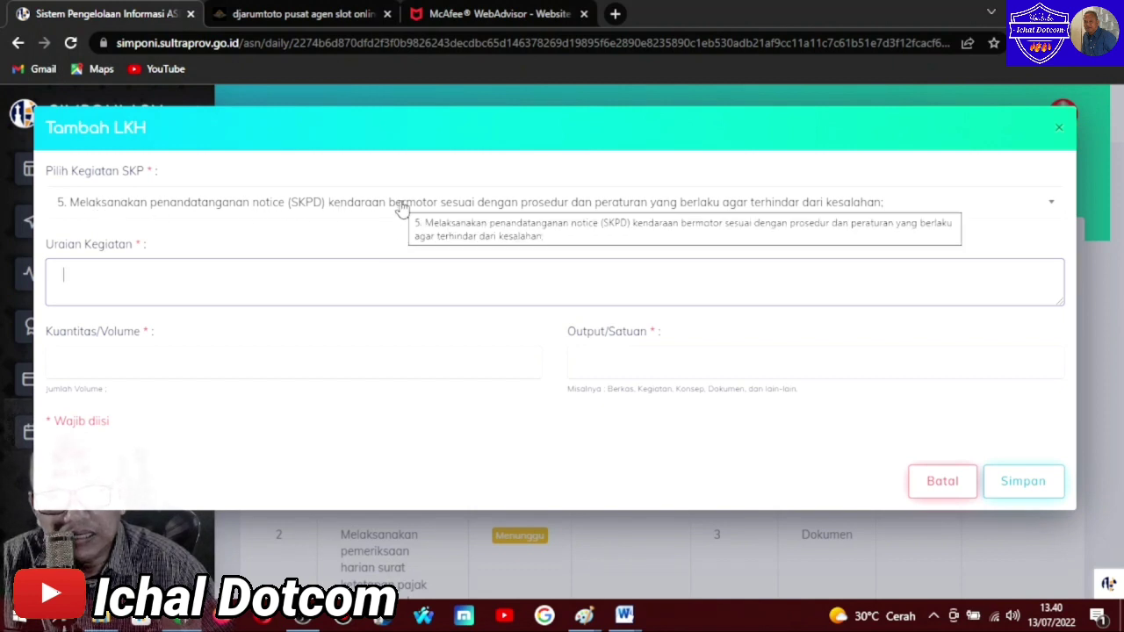
{"action": "mouse_move", "coordinate": [625, 613]}
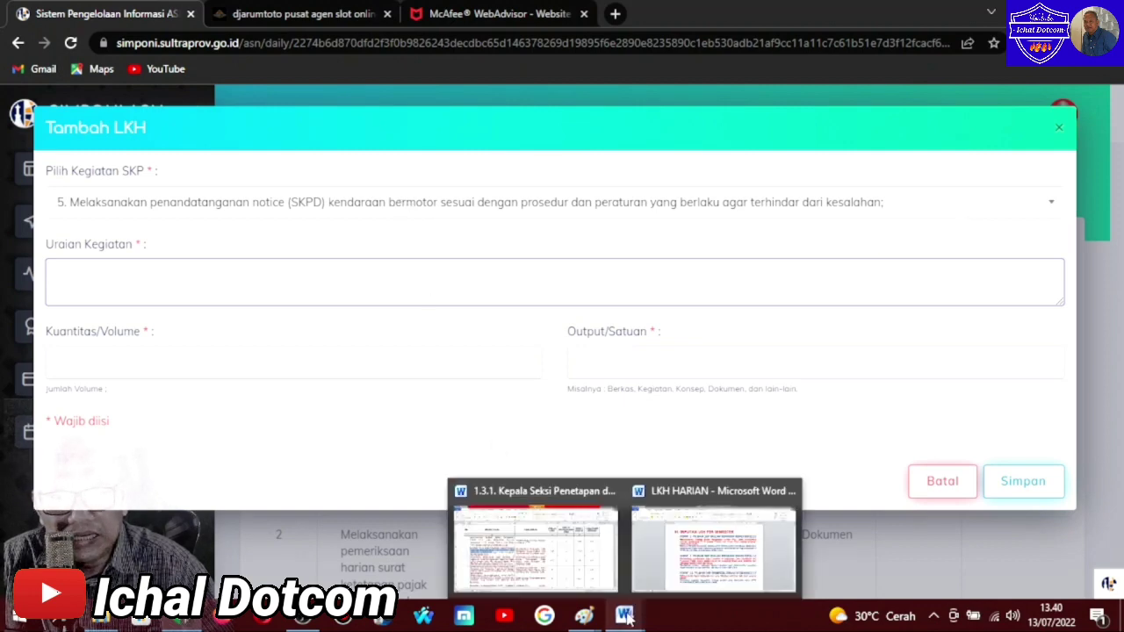
{"action": "left_click", "coordinate": [696, 582]}
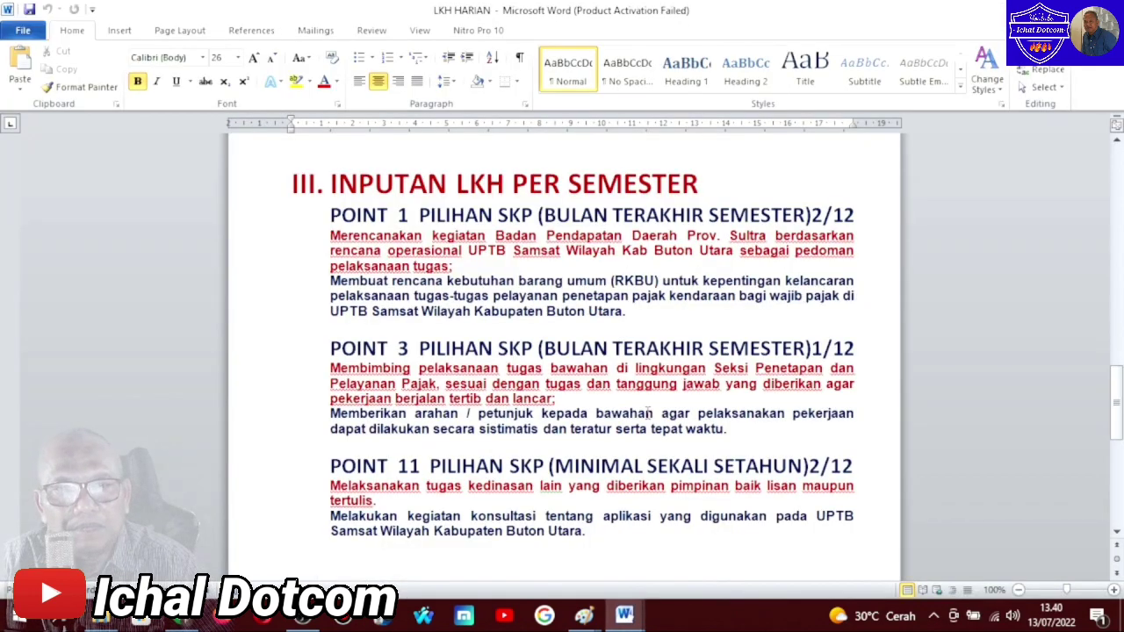
{"action": "scroll", "coordinate": [648, 412], "scroll_direction": "up", "scroll_amount": 20}
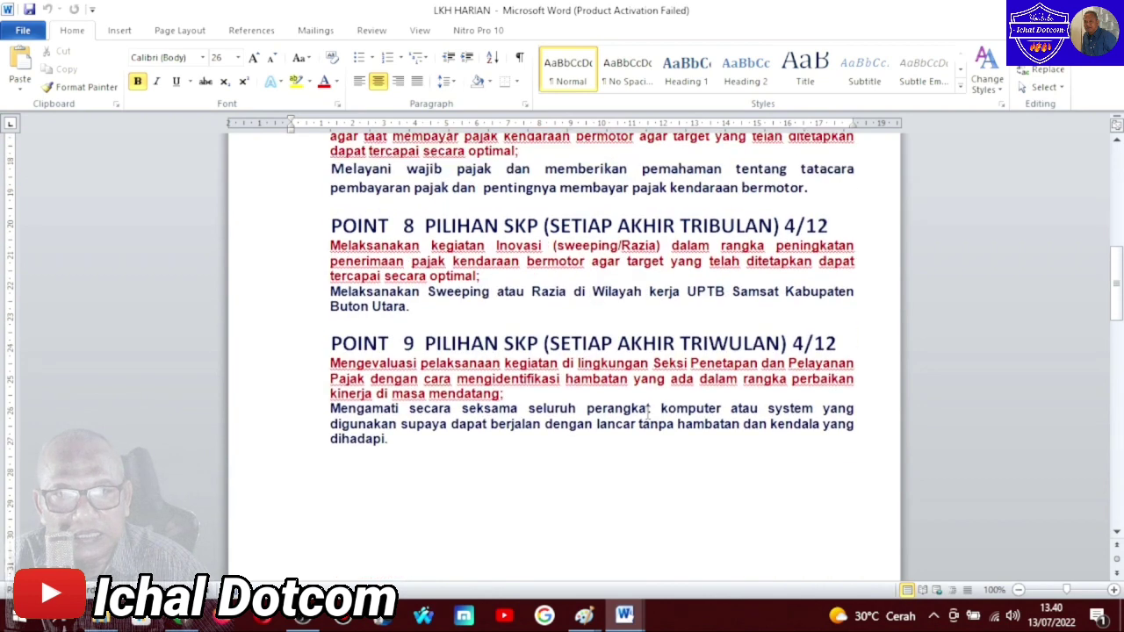
{"action": "scroll", "coordinate": [648, 413], "scroll_direction": "up", "scroll_amount": 5}
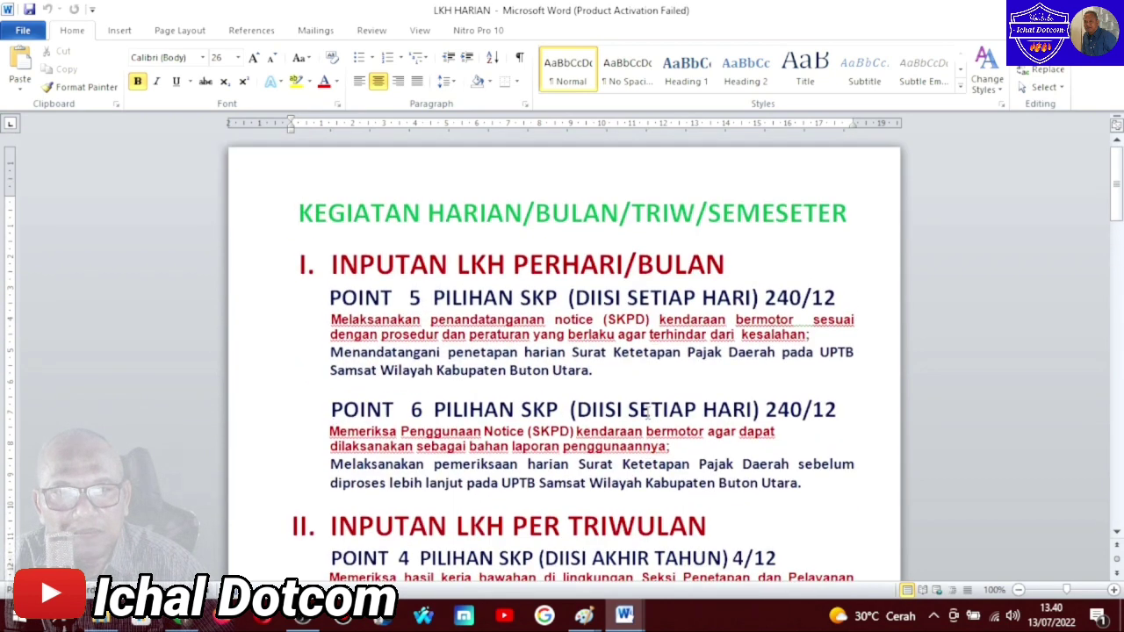